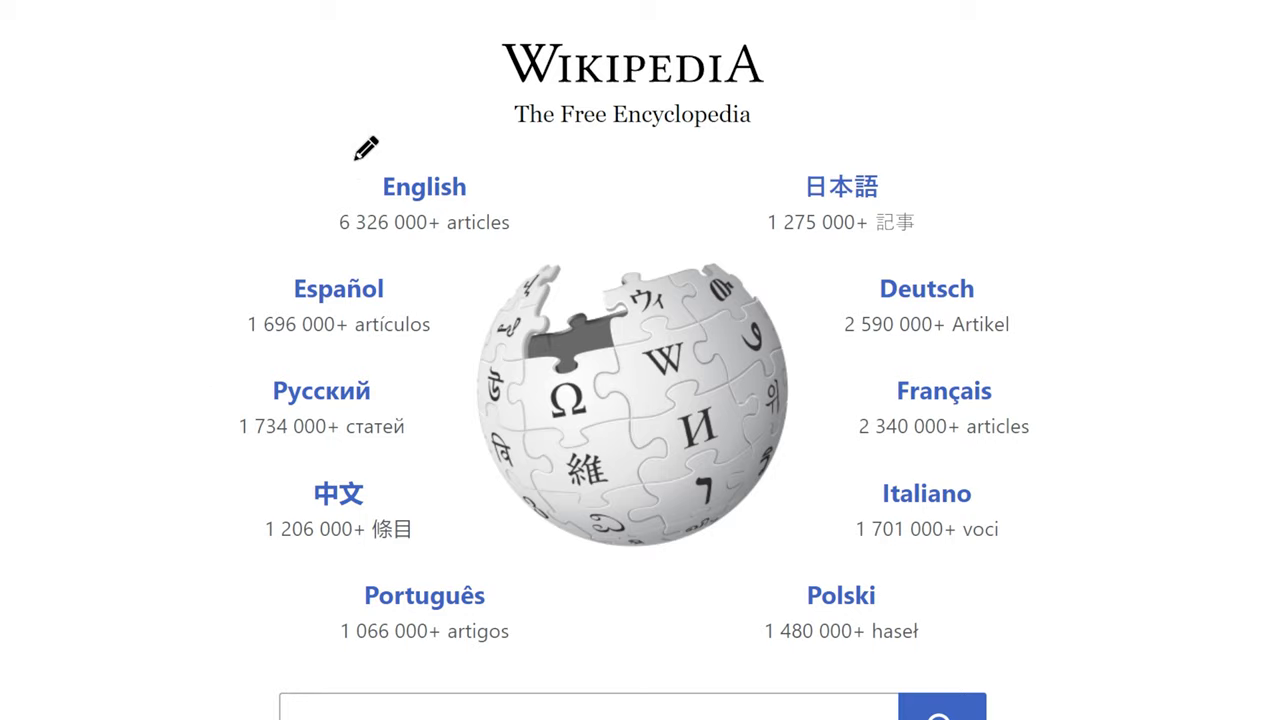
Switch to the Eois genus article and scroll down to its species table
drag(341, 167, 372, 198)
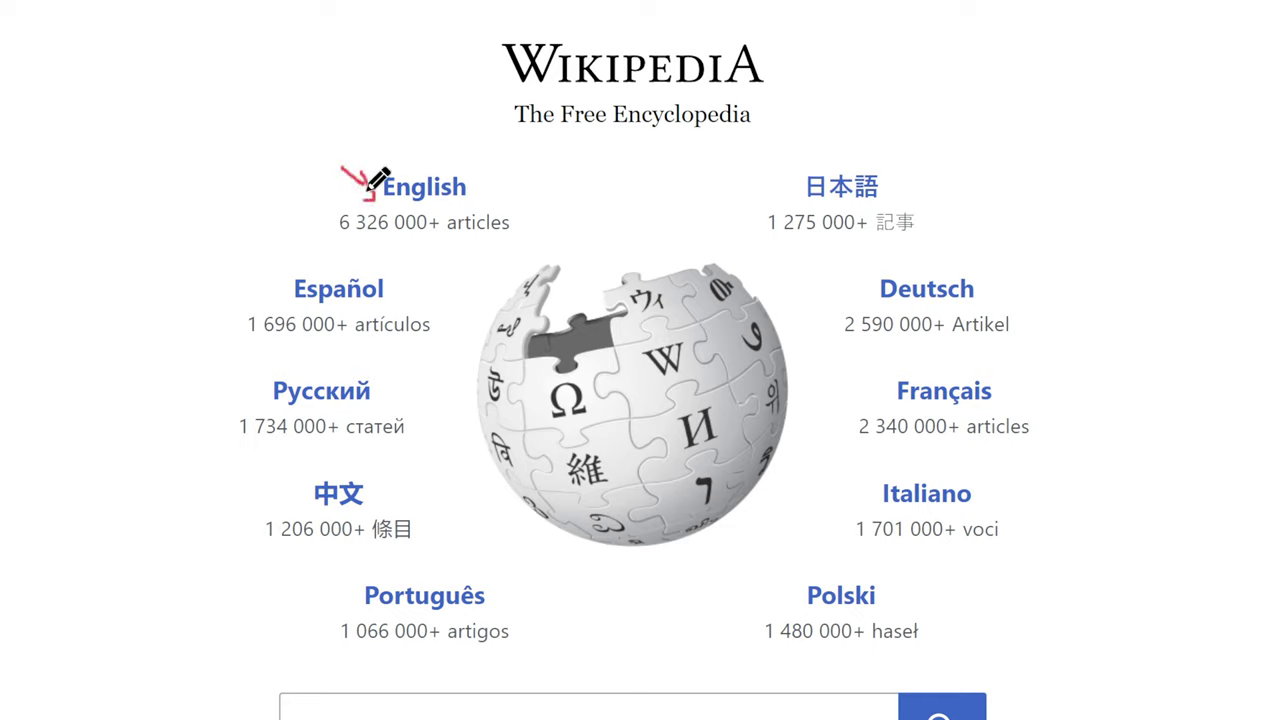
mouse_move(215, 282)
mouse_down()
mouse_move(261, 303)
mouse_move(245, 313)
mouse_up()
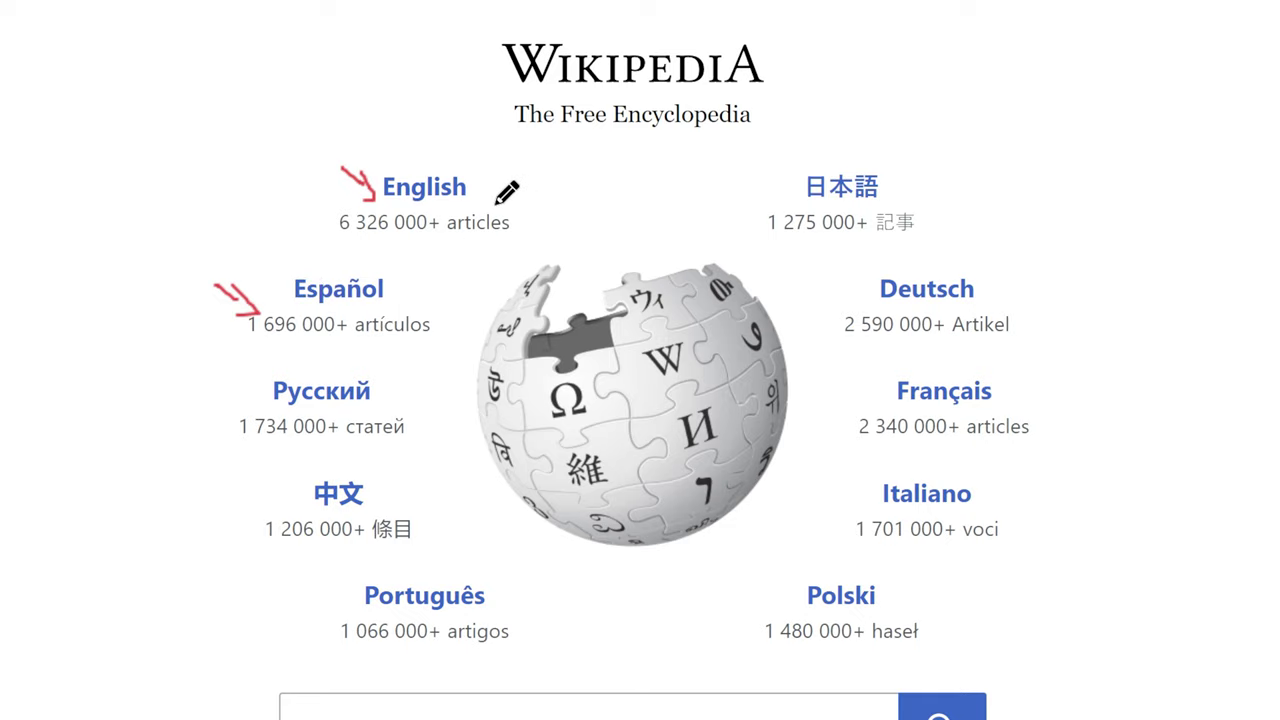
key(ctrl+shift+Tab)
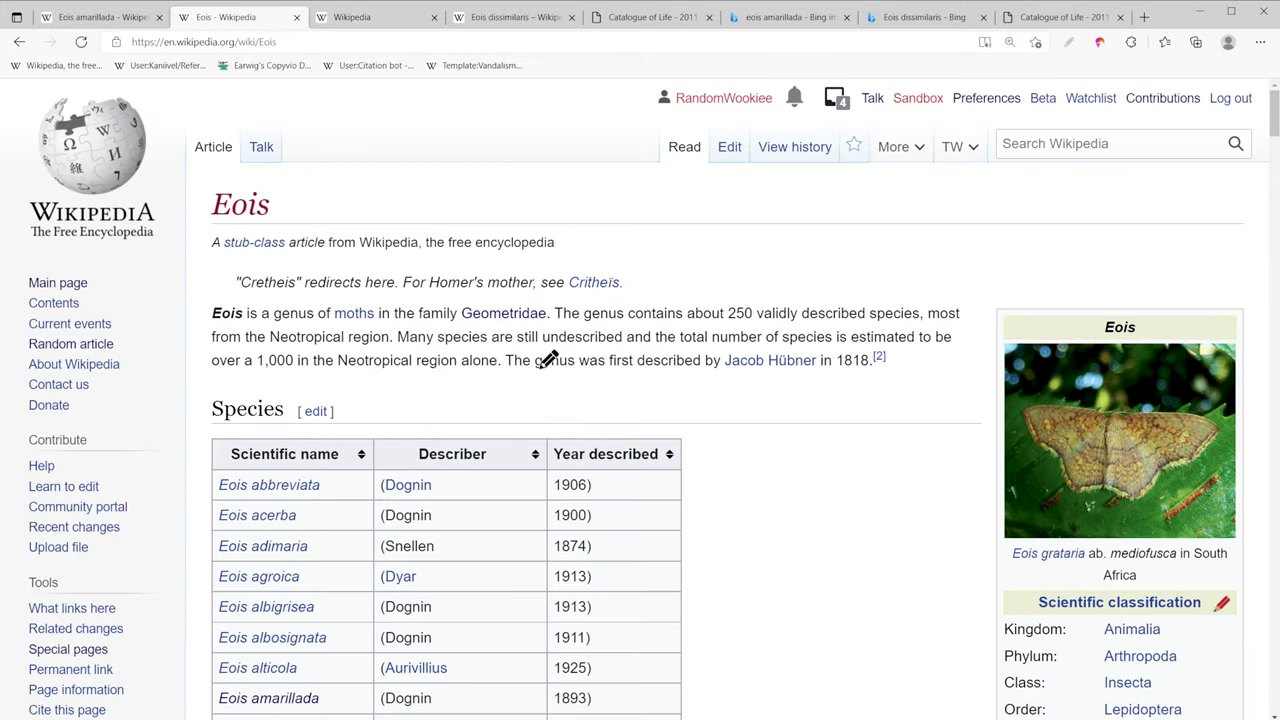
scroll(426, 173, down, 2)
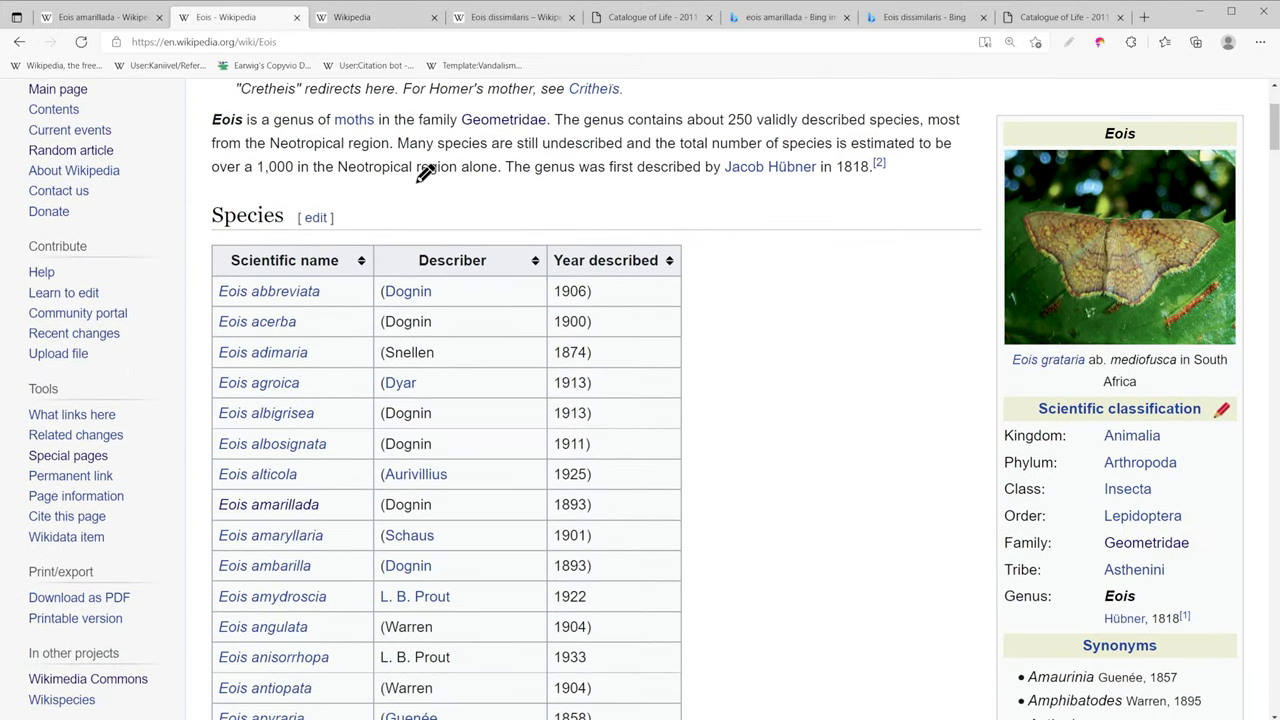
scroll(320, 440, down, 4)
scroll(330, 420, down, 10)
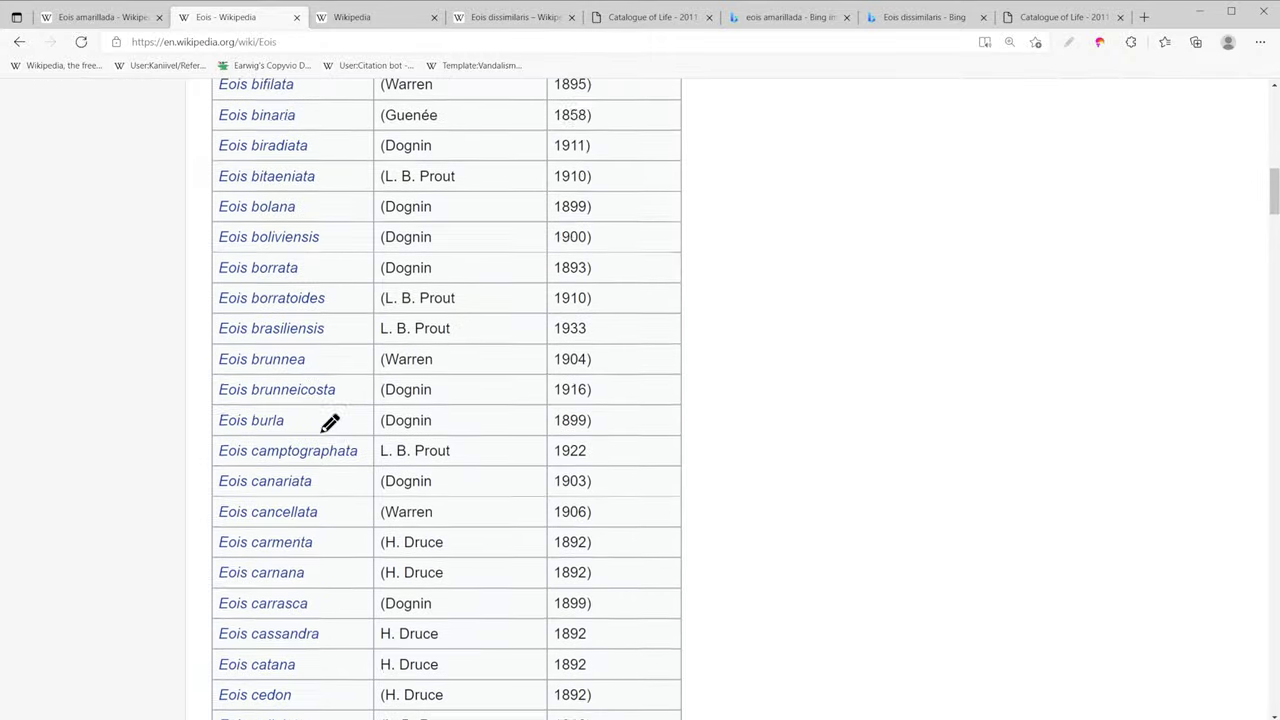
scroll(314, 374, down, 7)
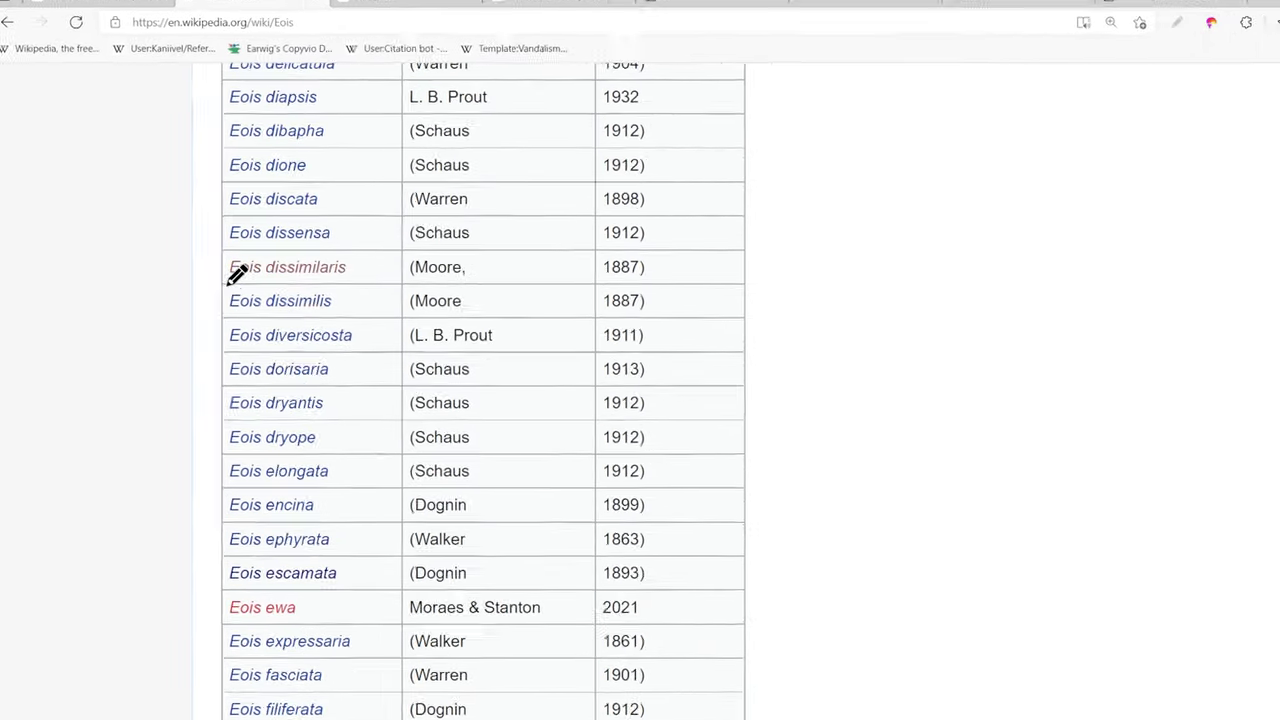
Find the red Eois dissimilaris (Moore, 1887) link, compare the Vietnamese article, then return
drag(223, 286, 366, 286)
drag(645, 357, 650, 368)
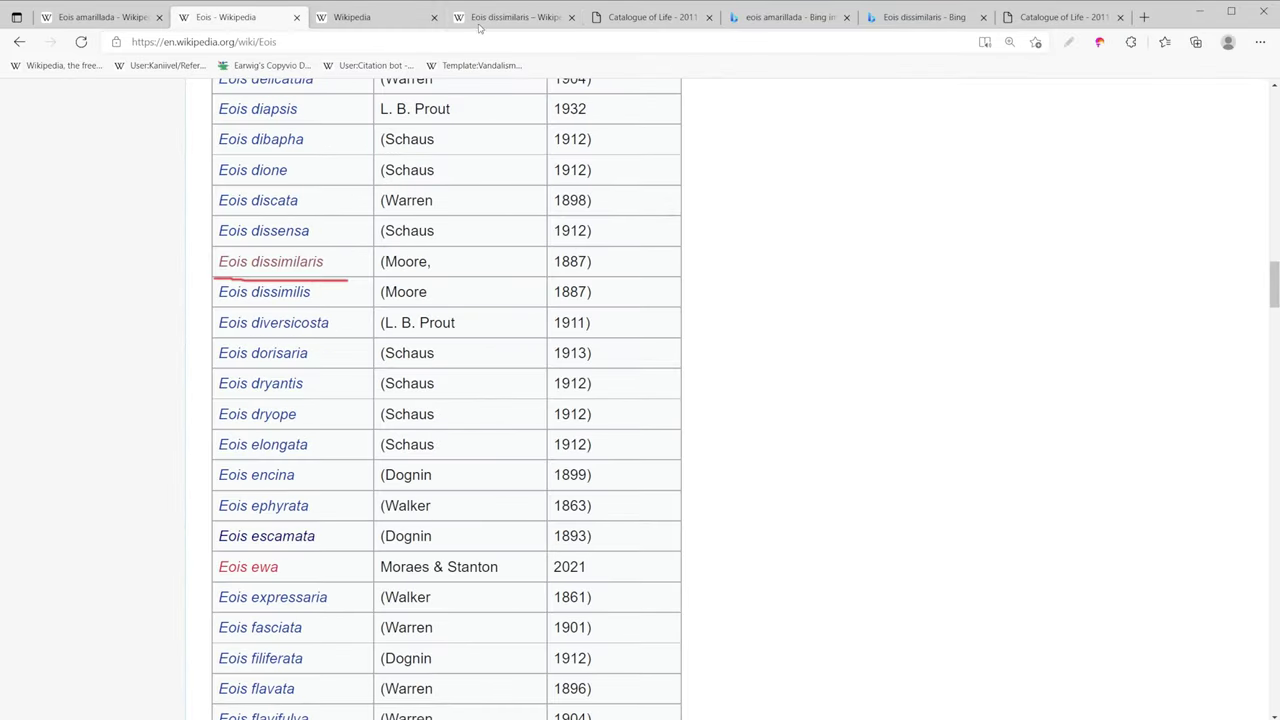
click(484, 20)
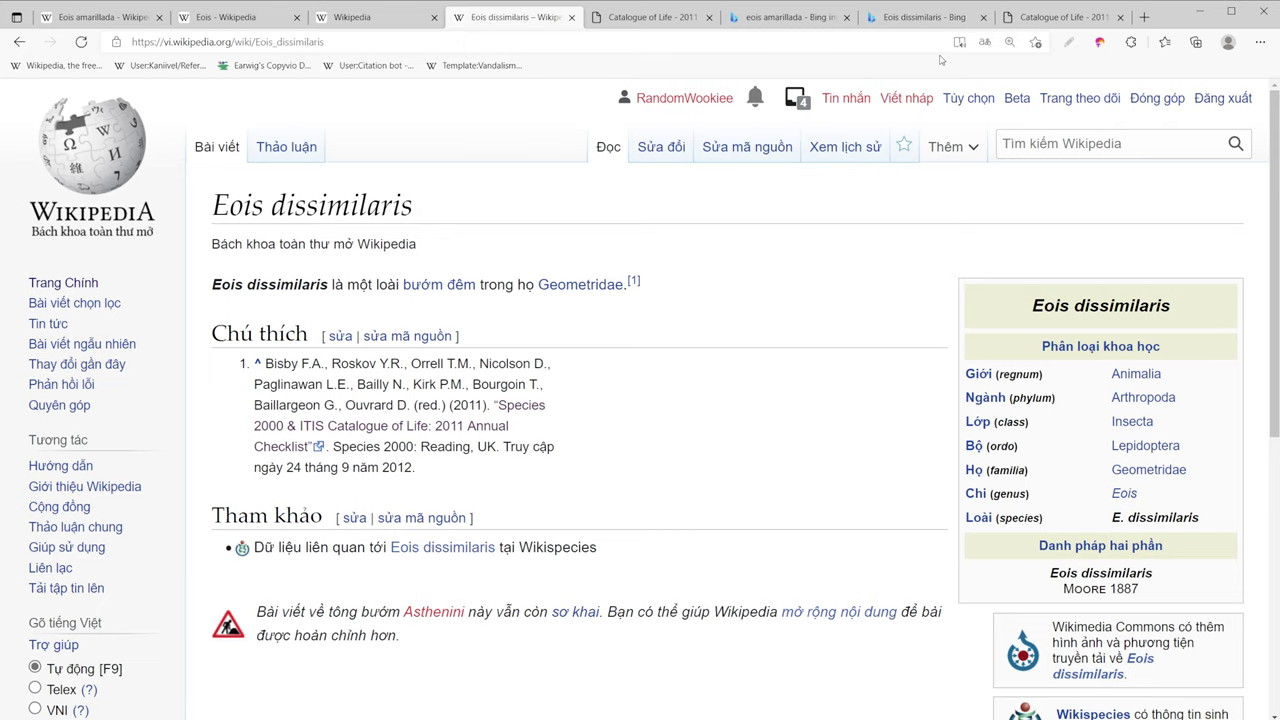
key(ctrl+2)
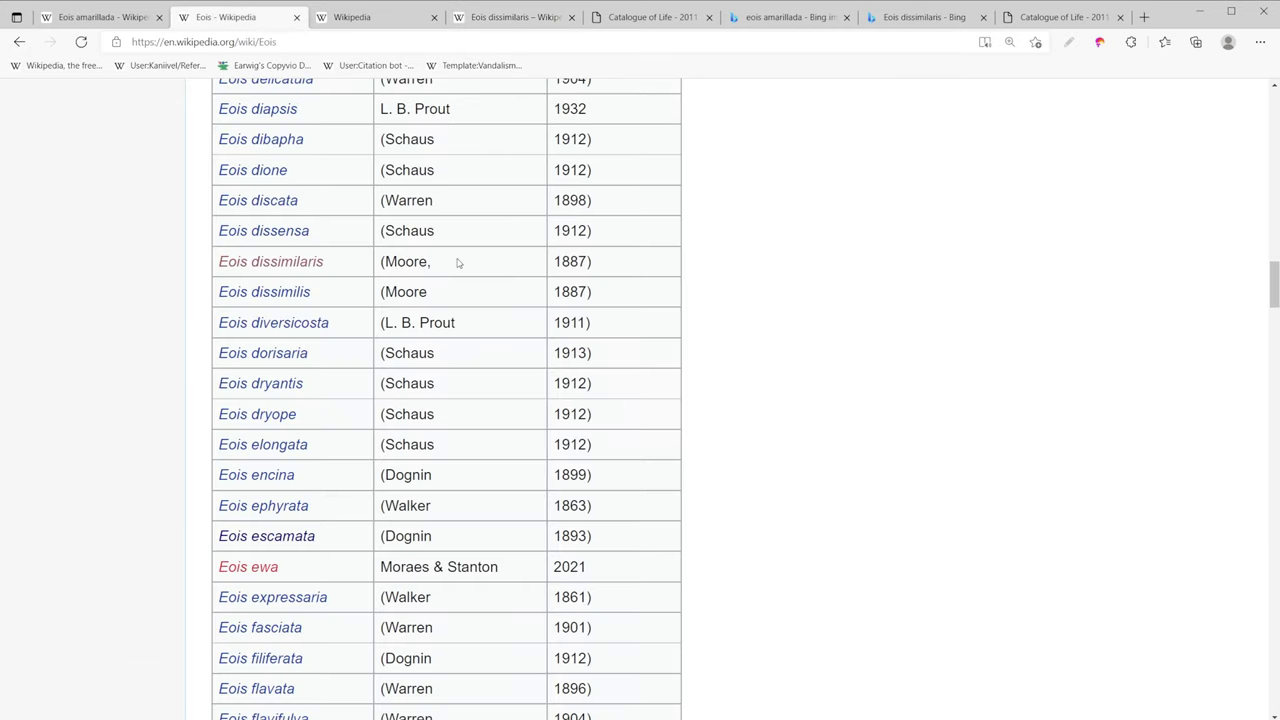
Open the page-creation editor from the red Eois dissimilaris link, then view the Vietnamese article
ctrl+click(276, 265)
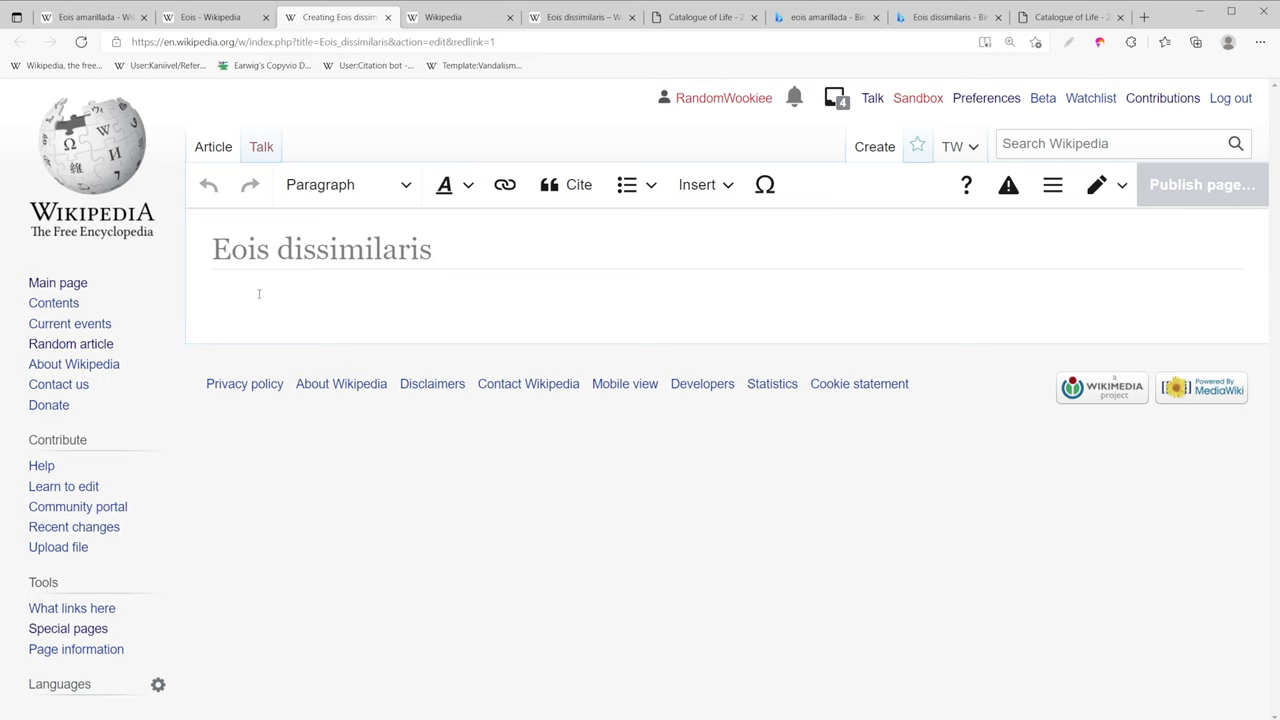
key(ctrl+5)
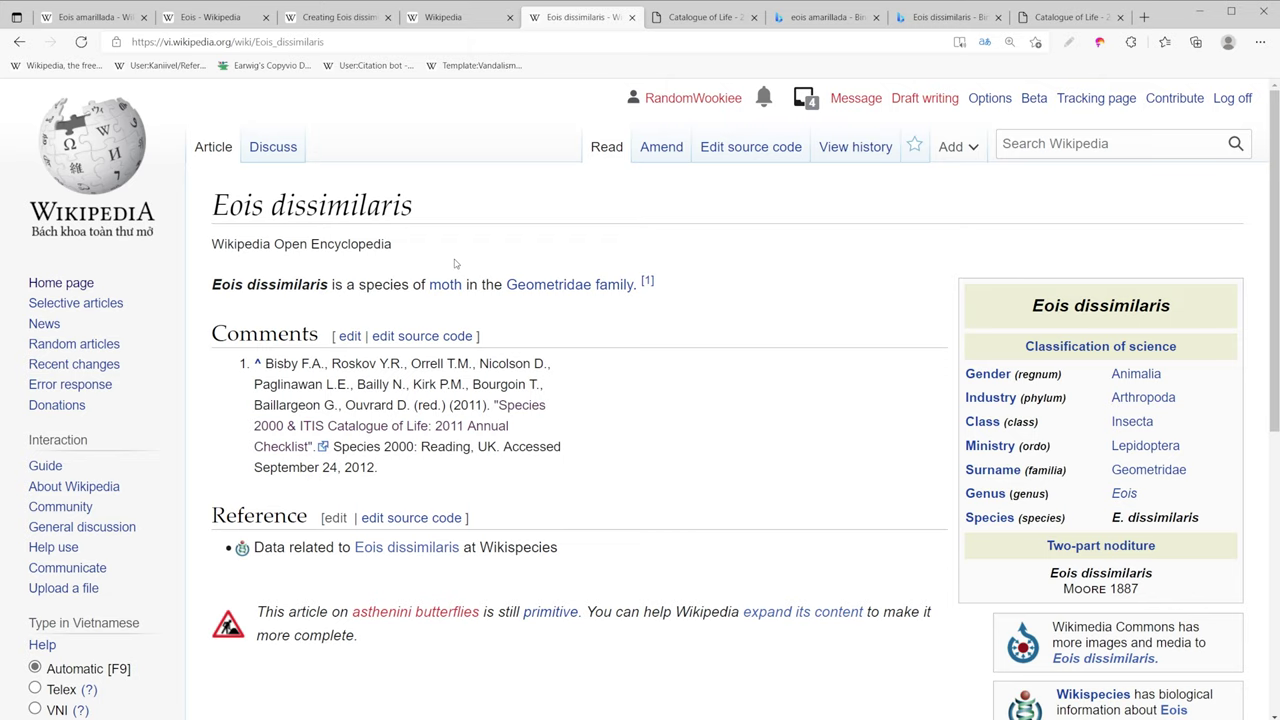
Copy the translated opening sentence and check the species' Catalogue of Life page
drag(211, 289, 637, 283)
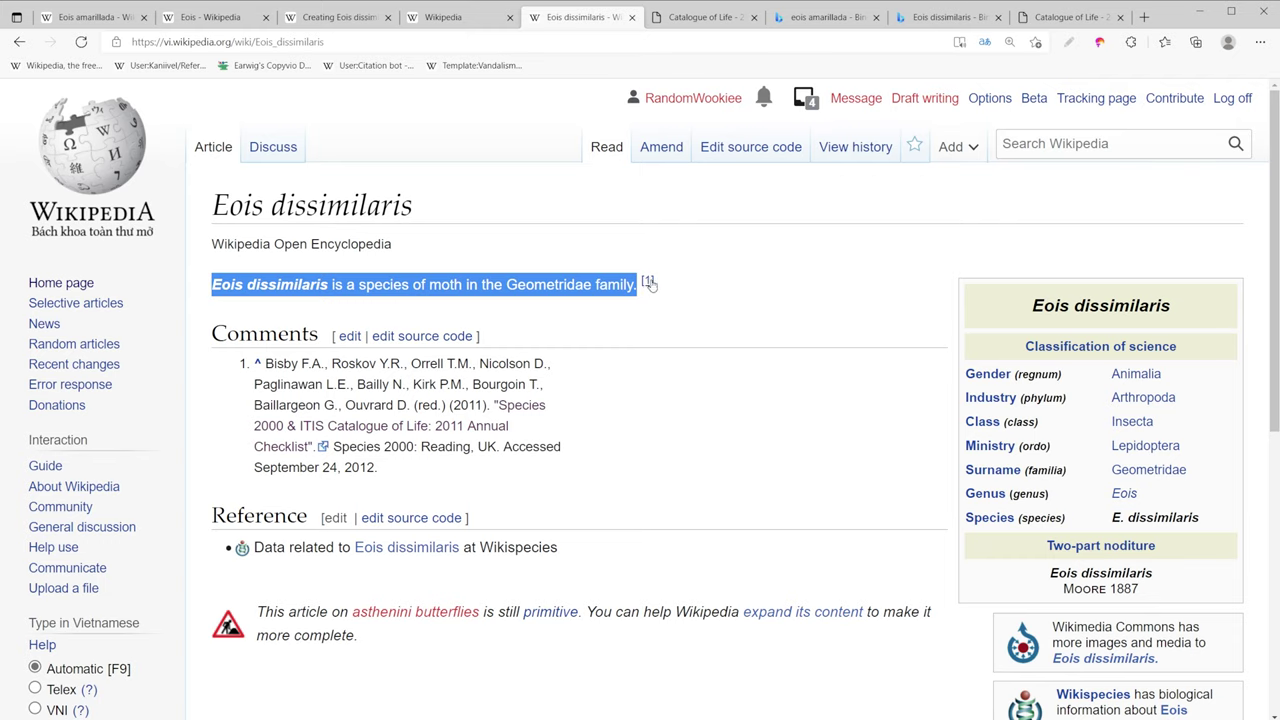
key(ctrl+Tab)
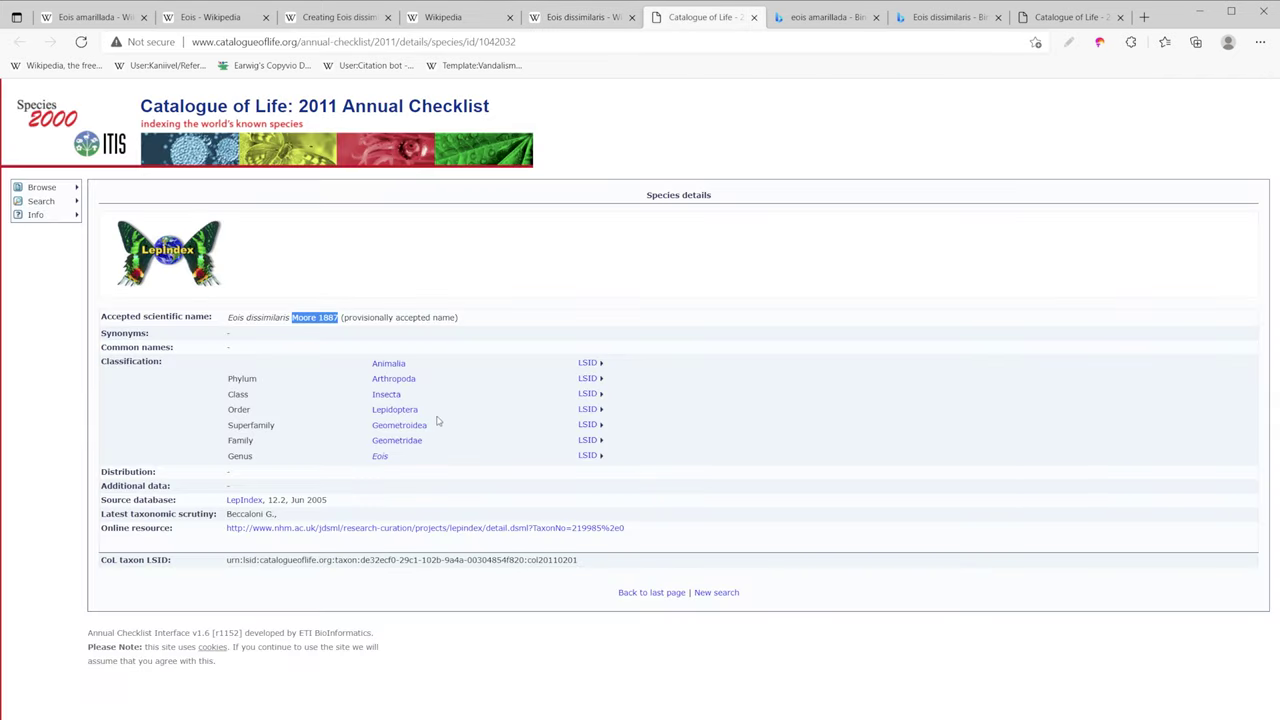
Cite the Catalogue of Life page address after the opening sentence
click(340, 17)
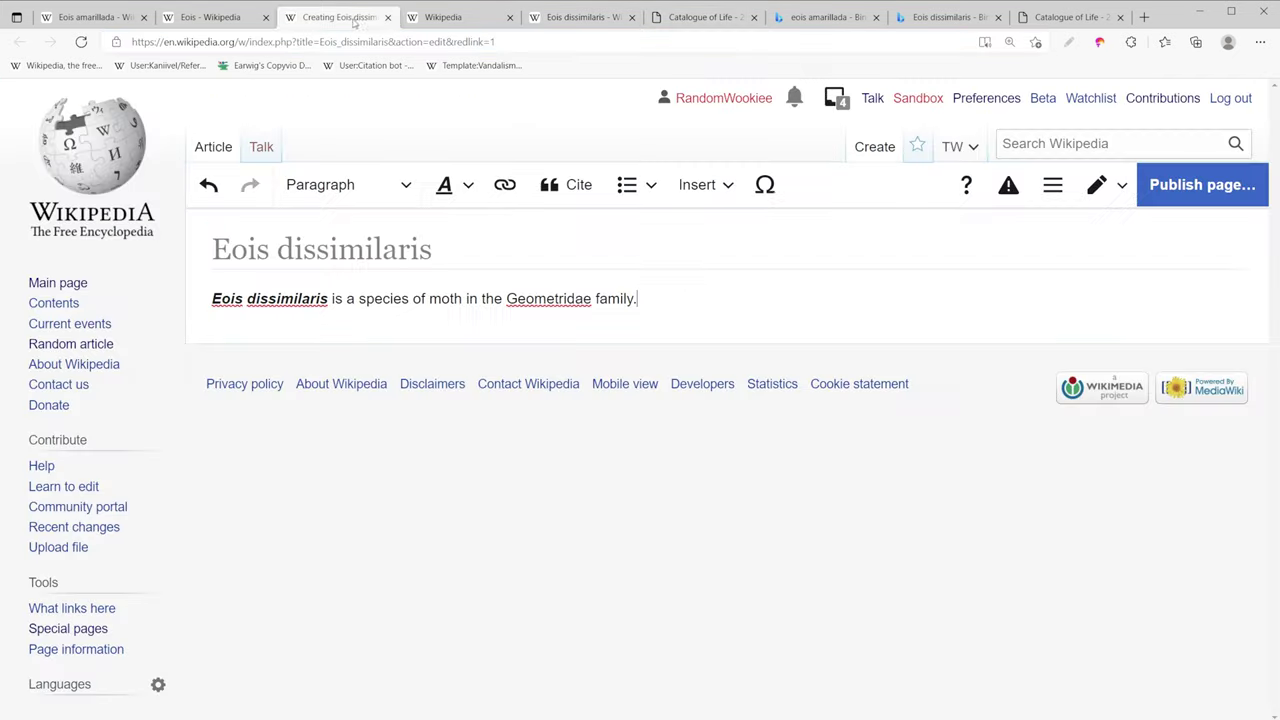
click(692, 186)
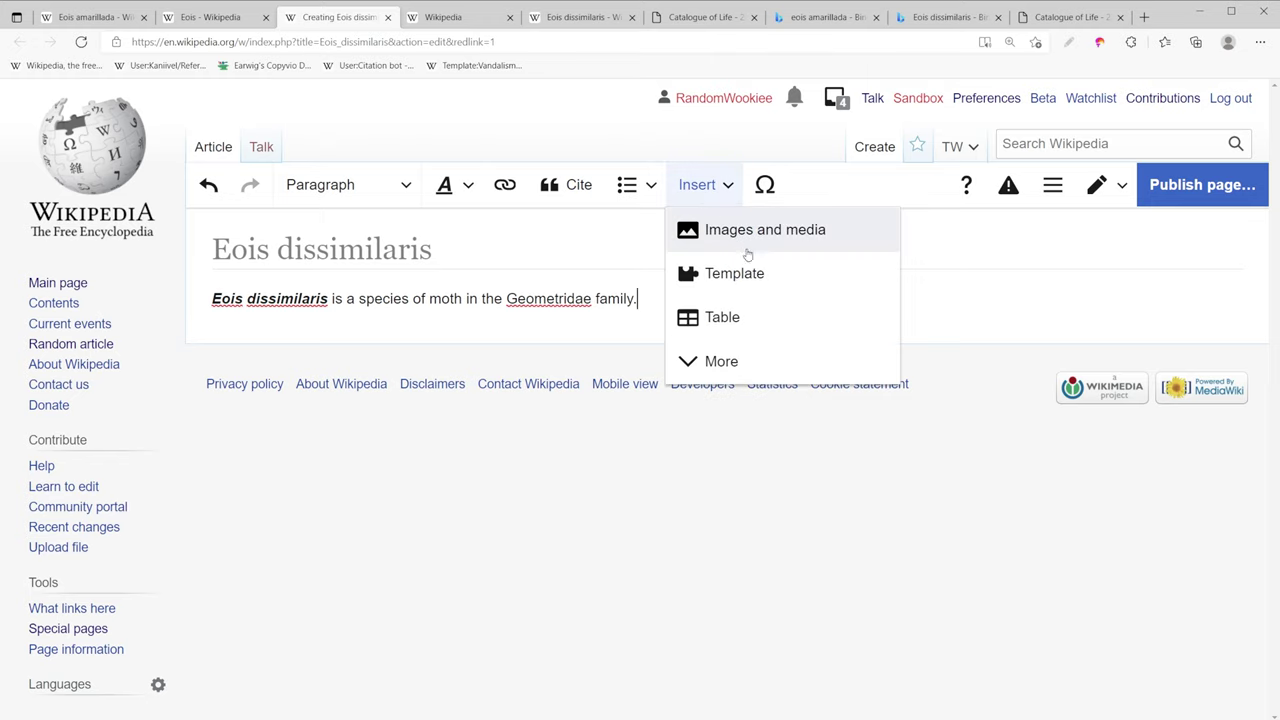
click(570, 188)
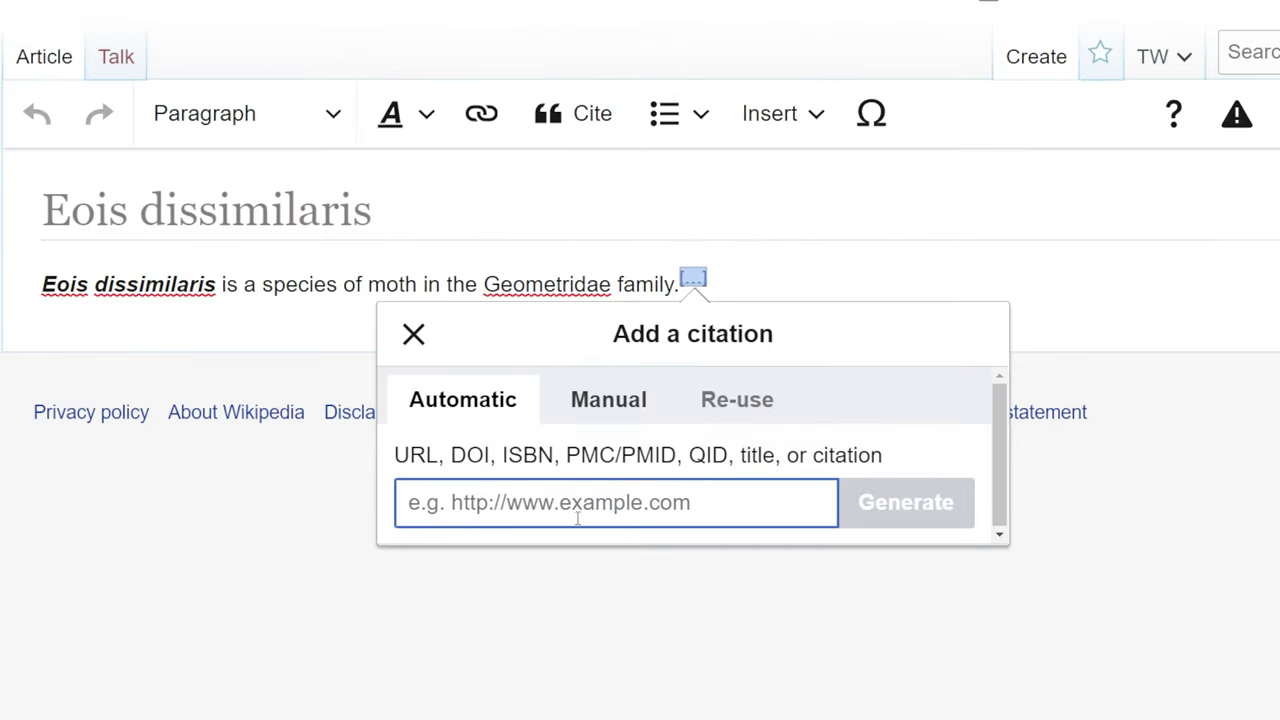
text(http://www.catalogueoflife.org/annual-checklist/2011/details/species/id/1042032)
click(868, 508)
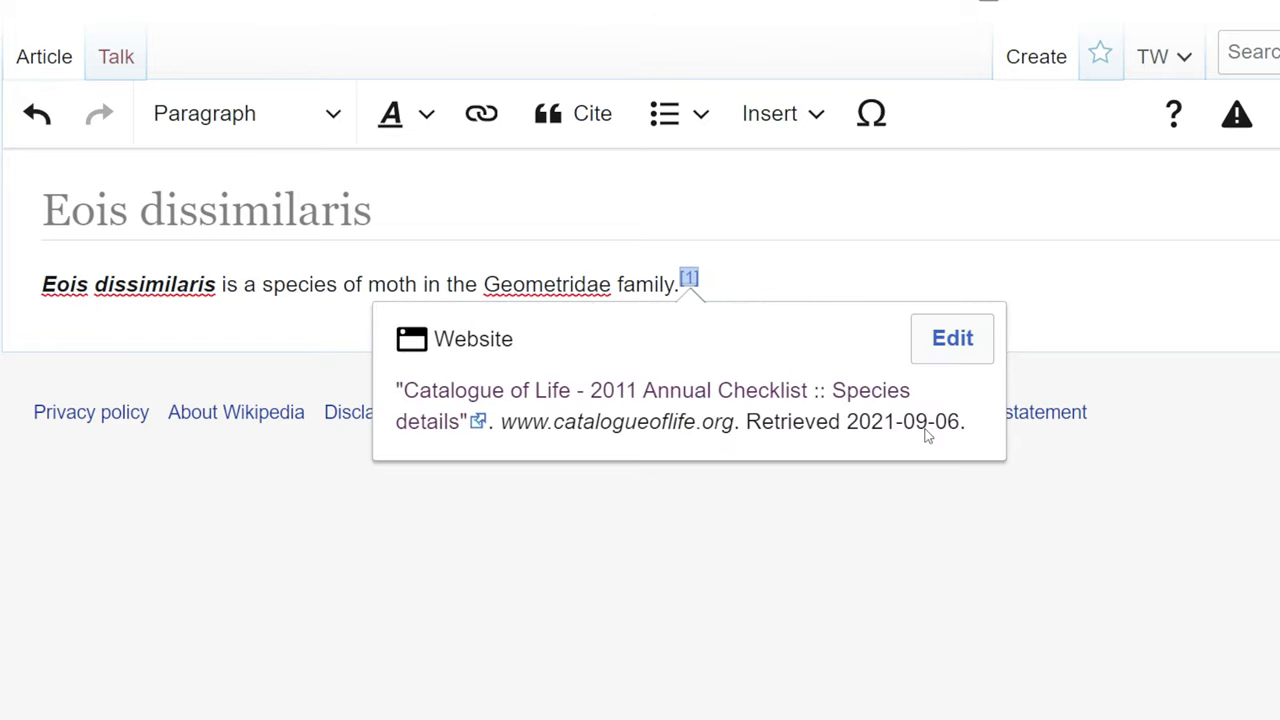
click(826, 287)
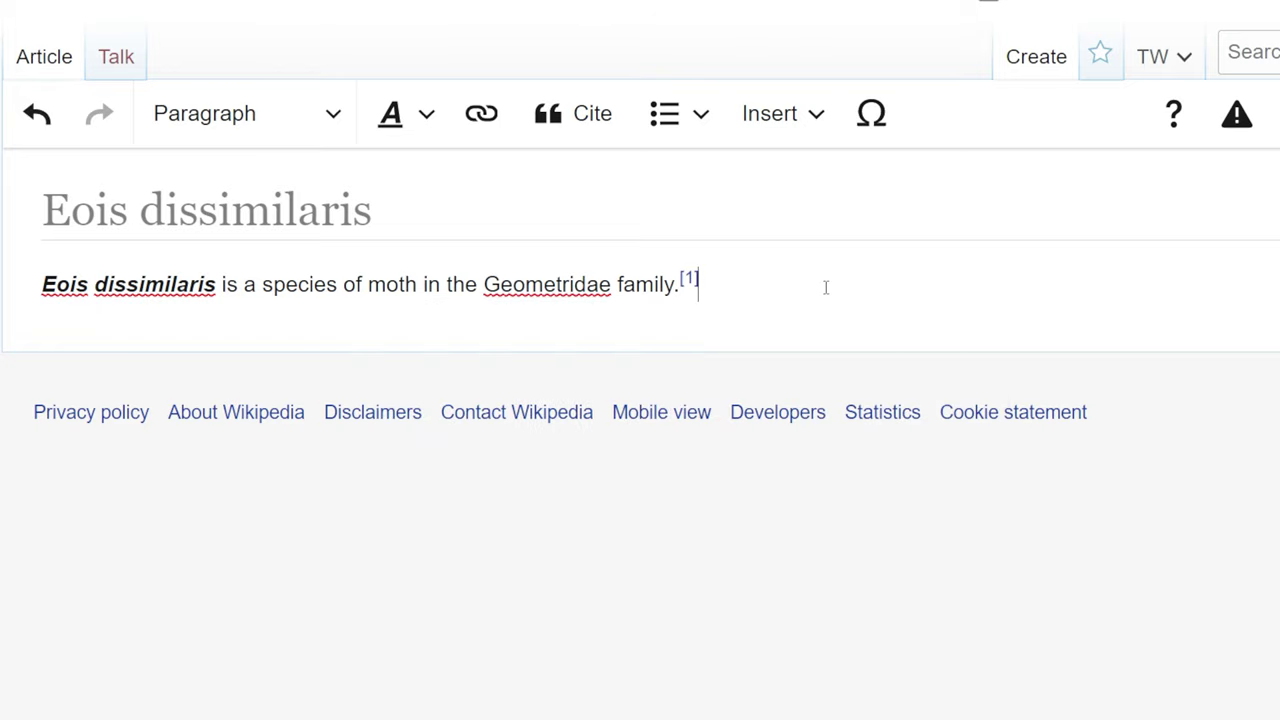
Add a 'References' section heading below the cited sentence
key(Return)
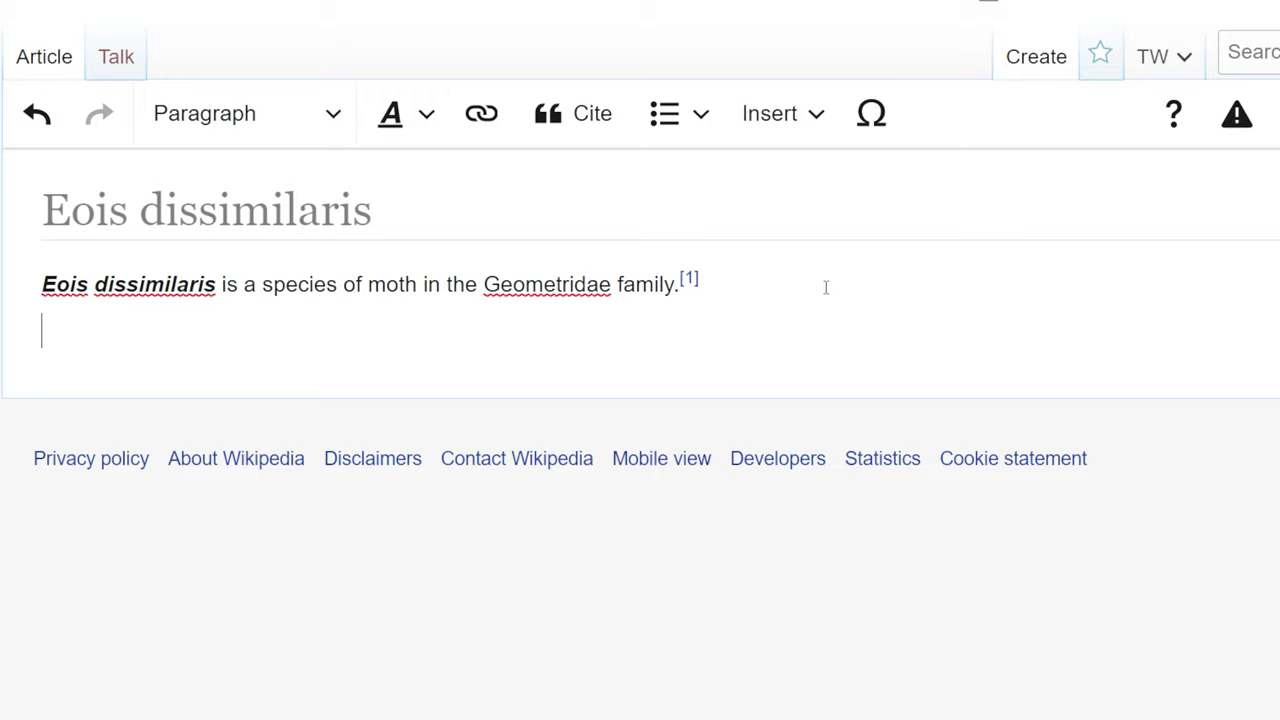
text(References)
click(336, 118)
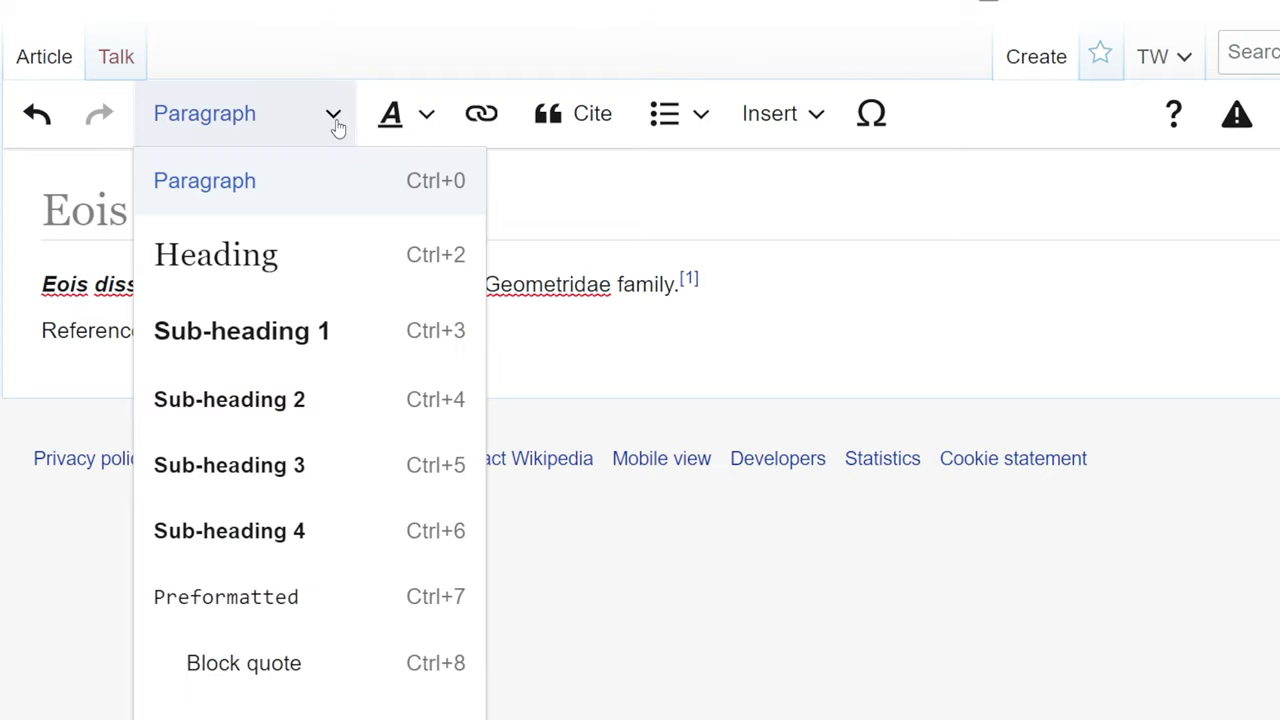
click(306, 262)
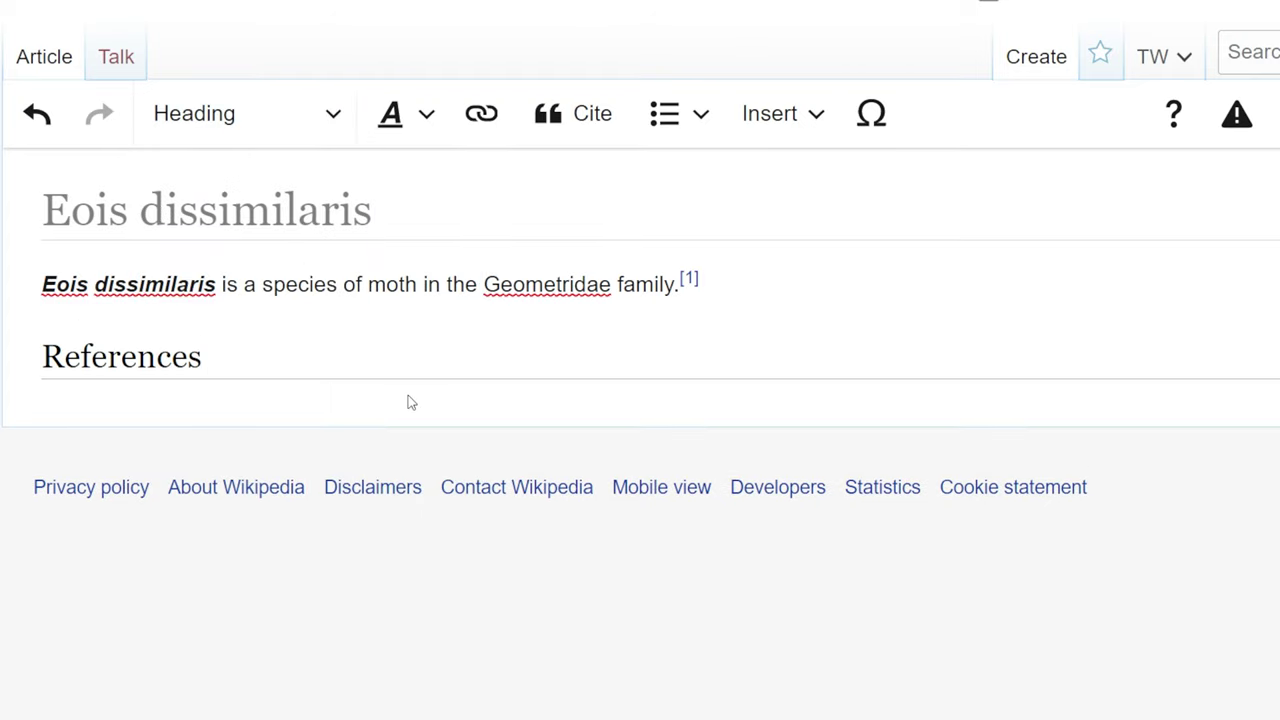
key(Return)
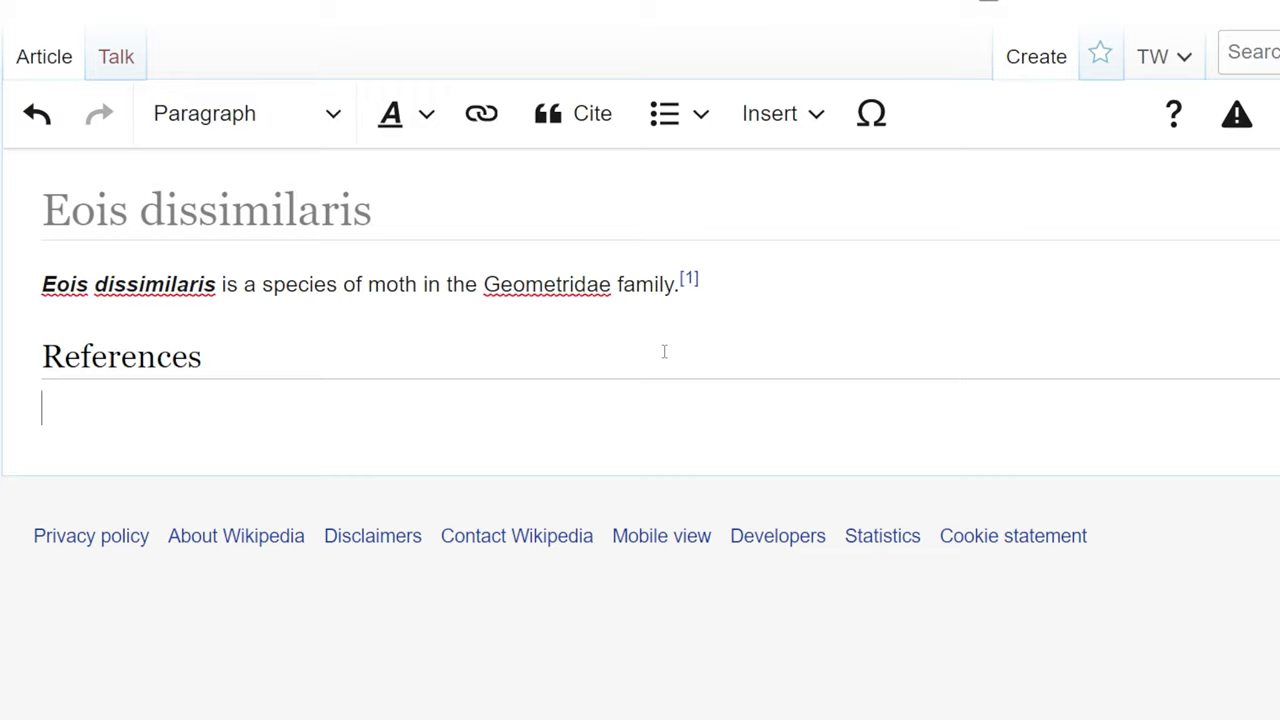
Insert the Reflist template under the References heading
click(774, 134)
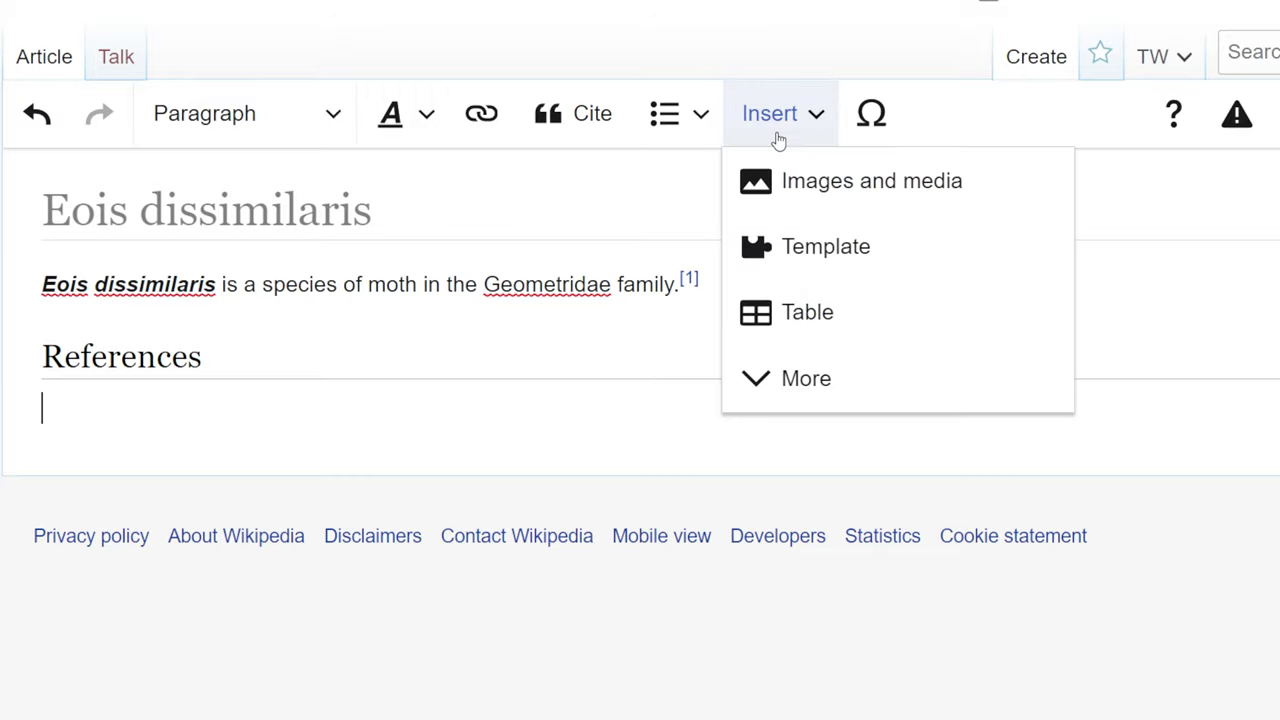
click(814, 252)
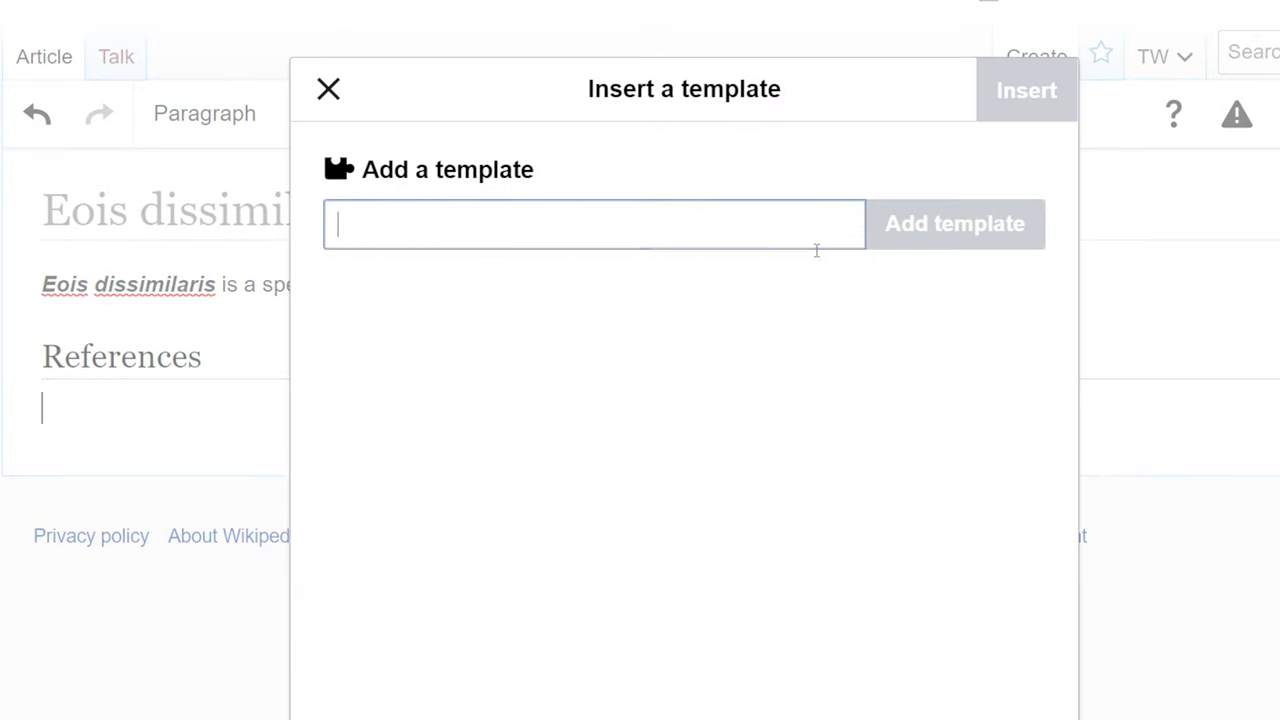
text(ref)
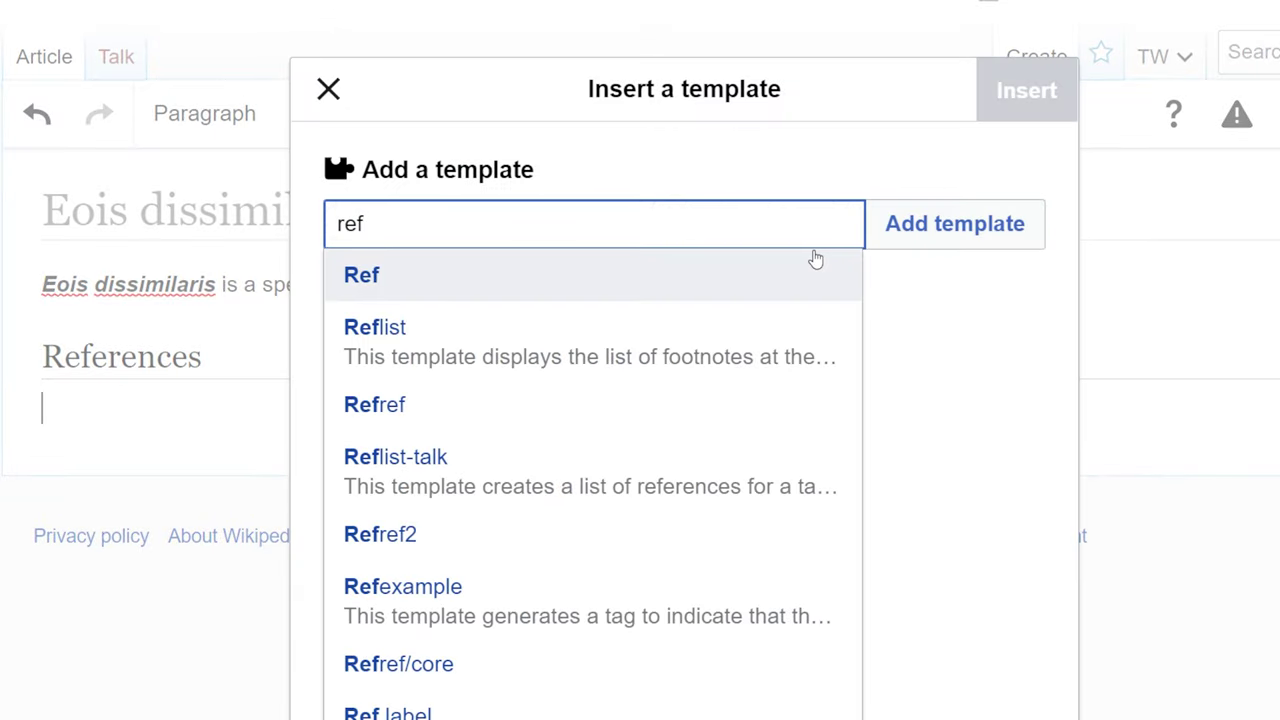
click(790, 340)
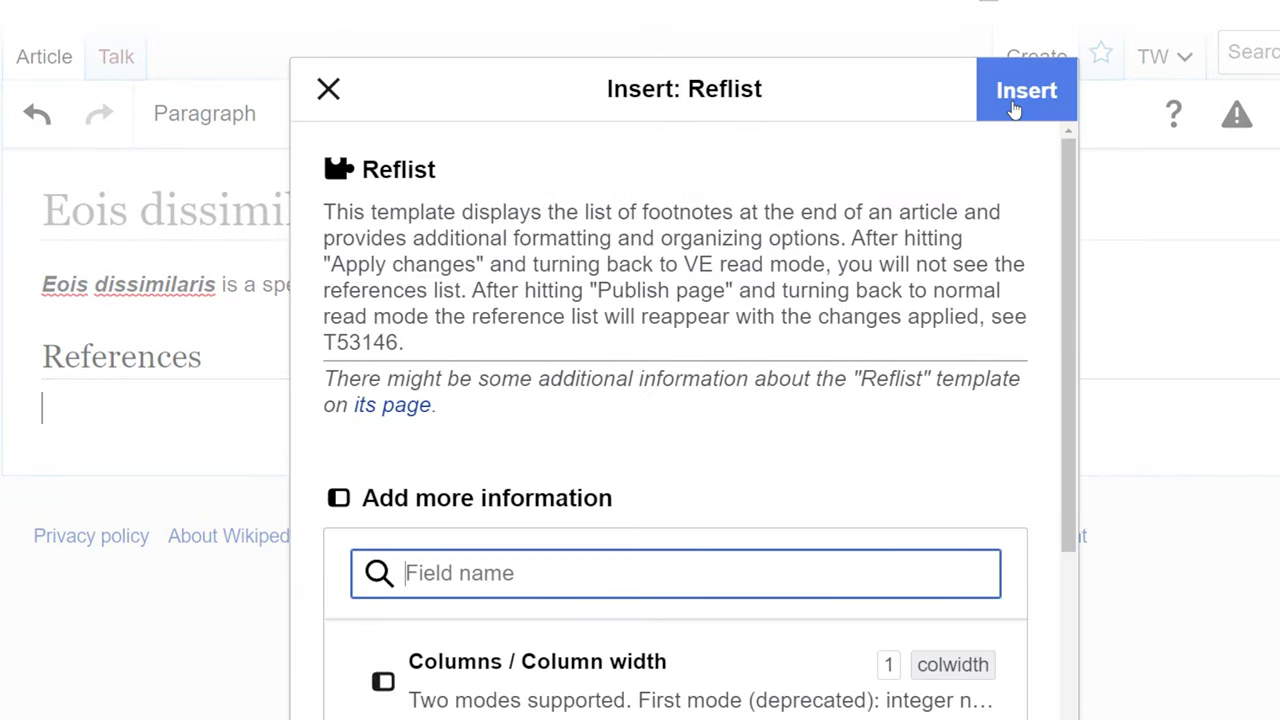
click(1015, 108)
View the draft's wikitext in source editing, return to visual editing, then open the Vietnamese article
click(1097, 184)
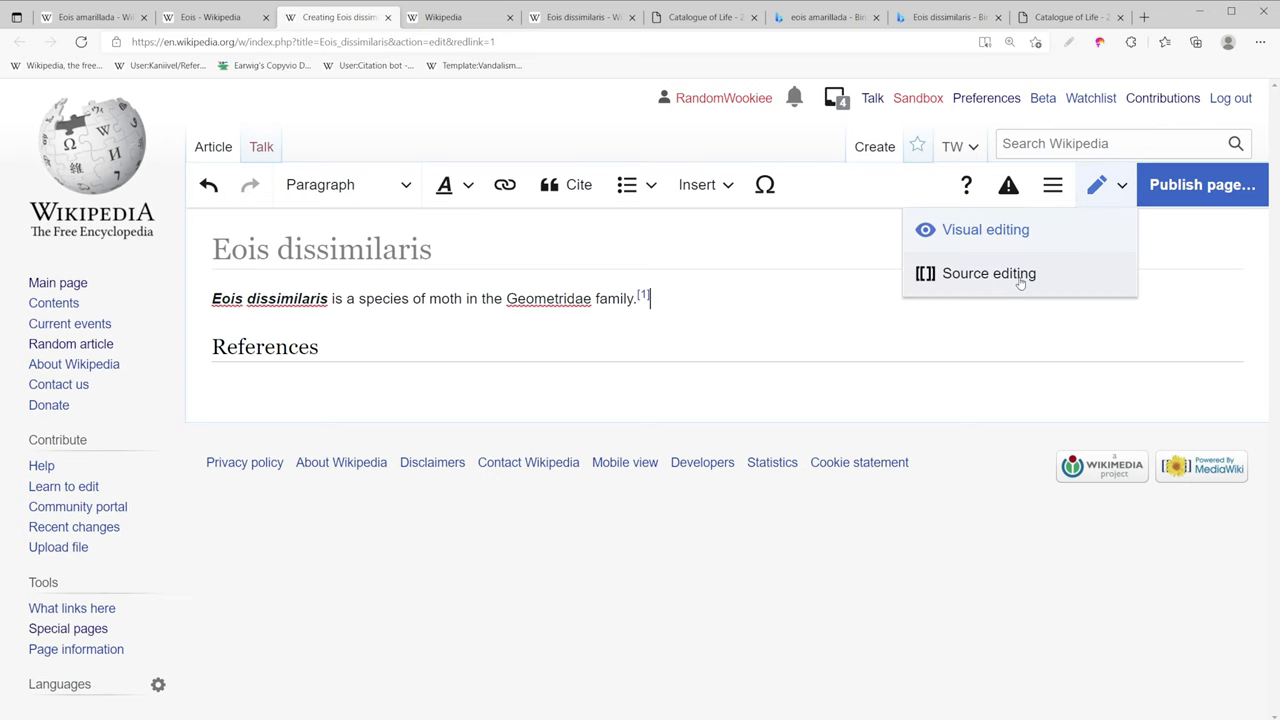
click(989, 273)
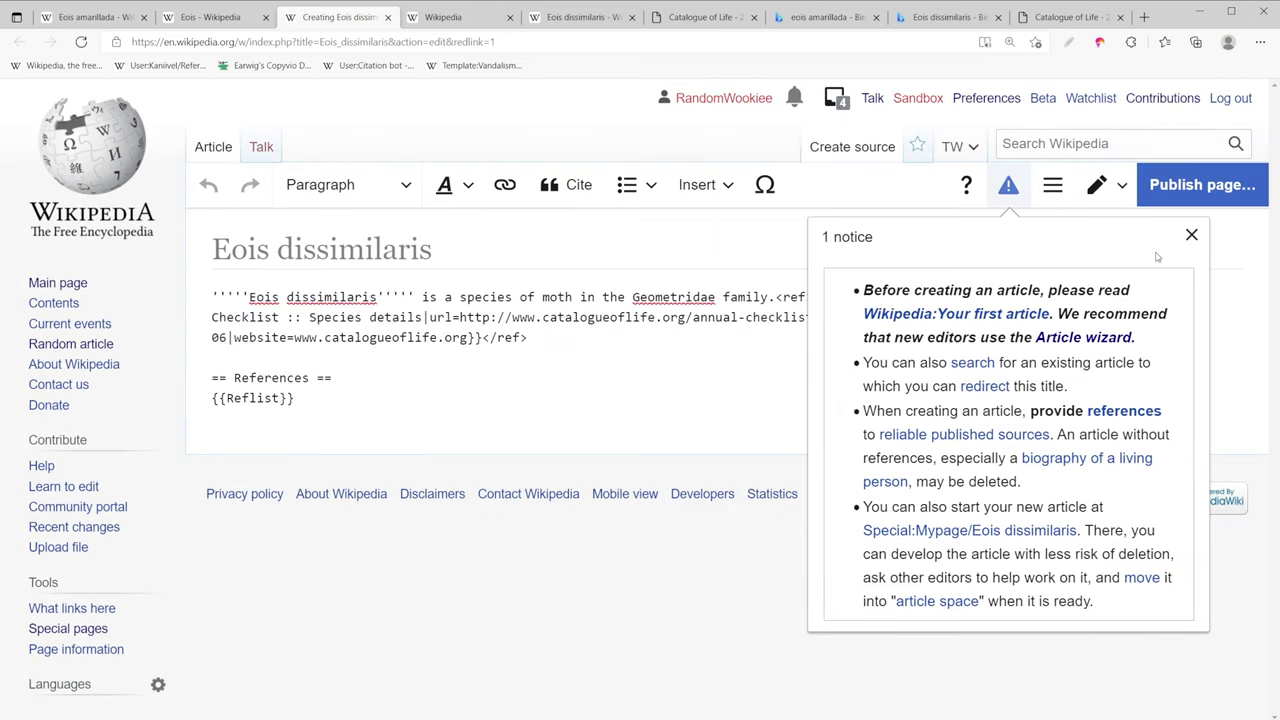
click(1191, 235)
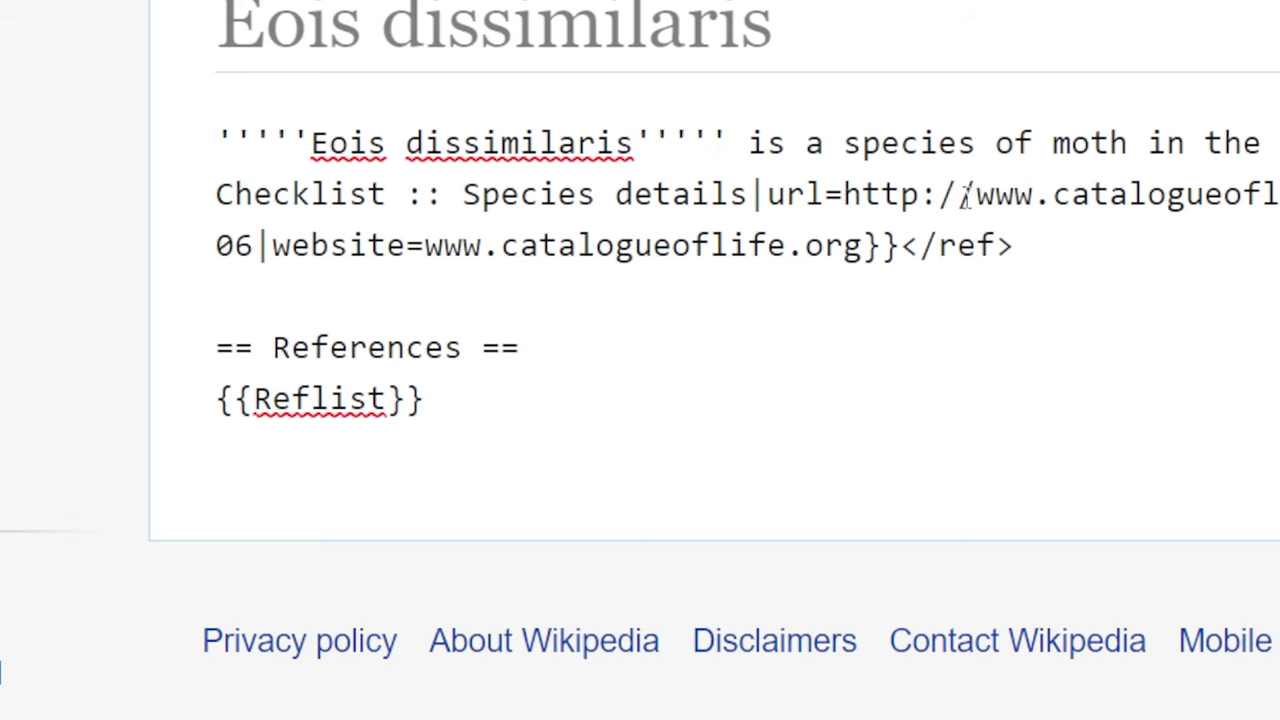
click(1100, 184)
click(1090, 232)
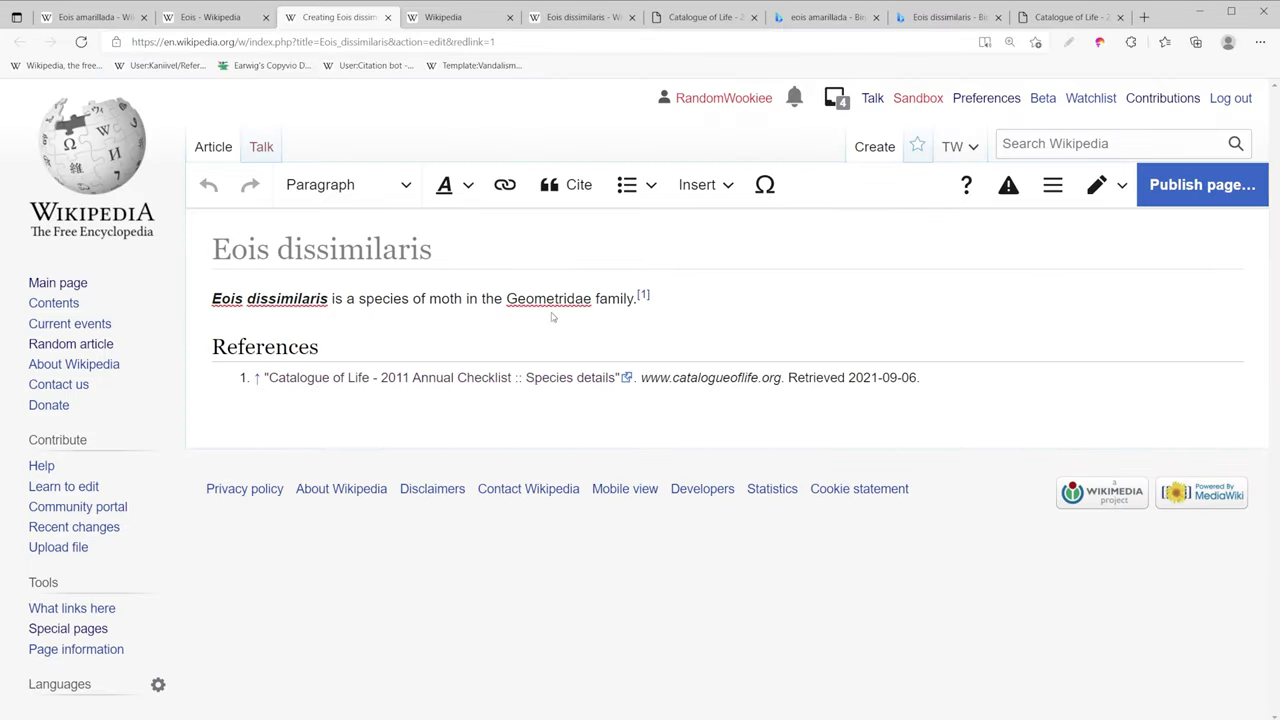
click(573, 17)
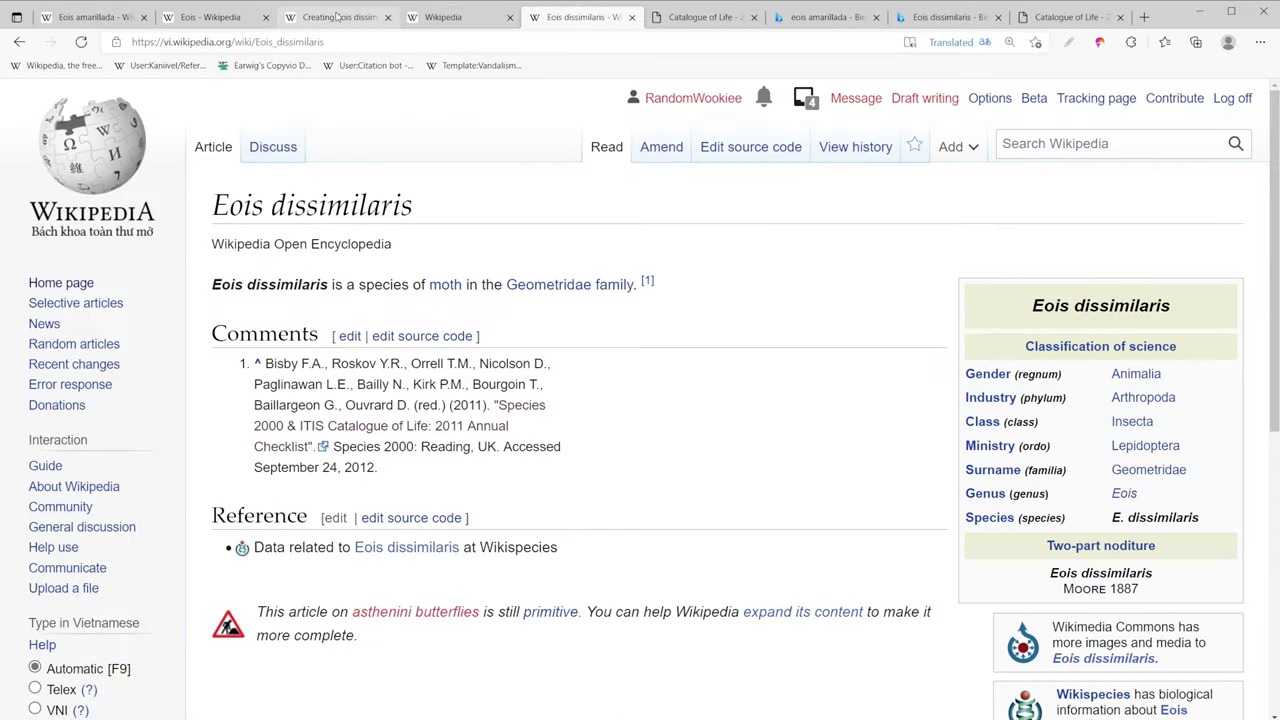
Start a Taxobox template right after the opening sentence
click(338, 19)
click(676, 292)
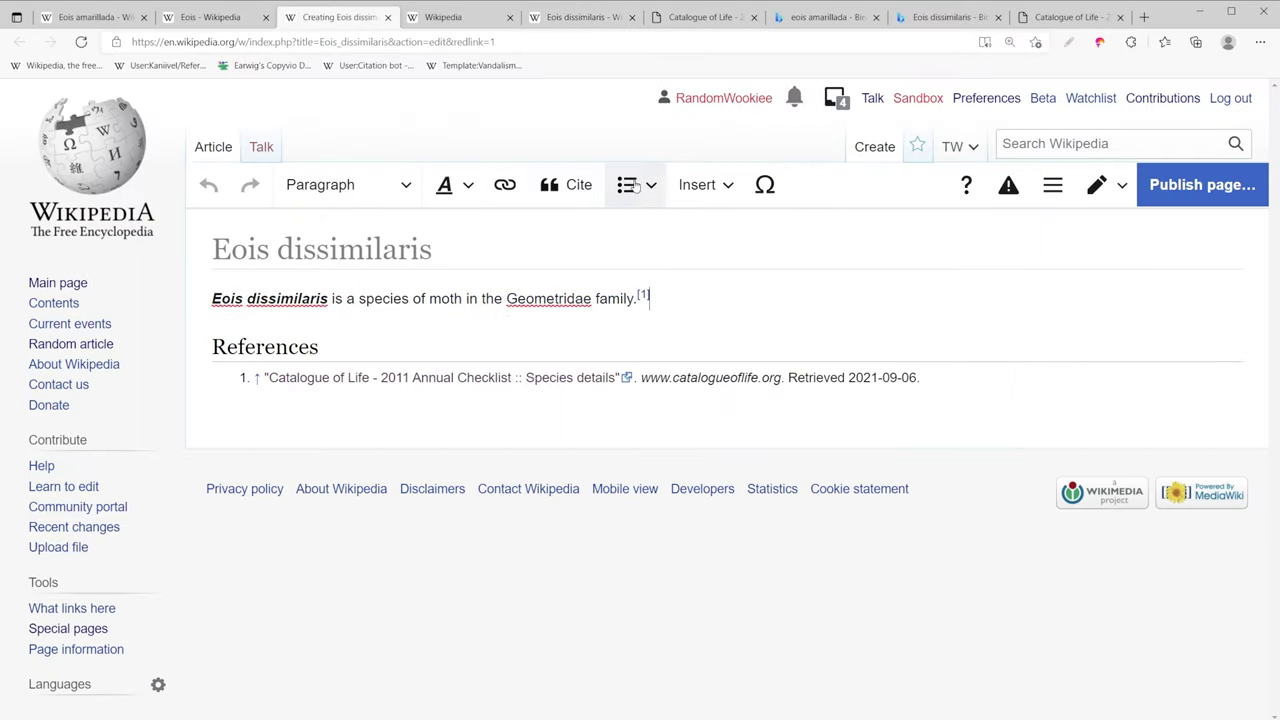
click(700, 185)
click(746, 276)
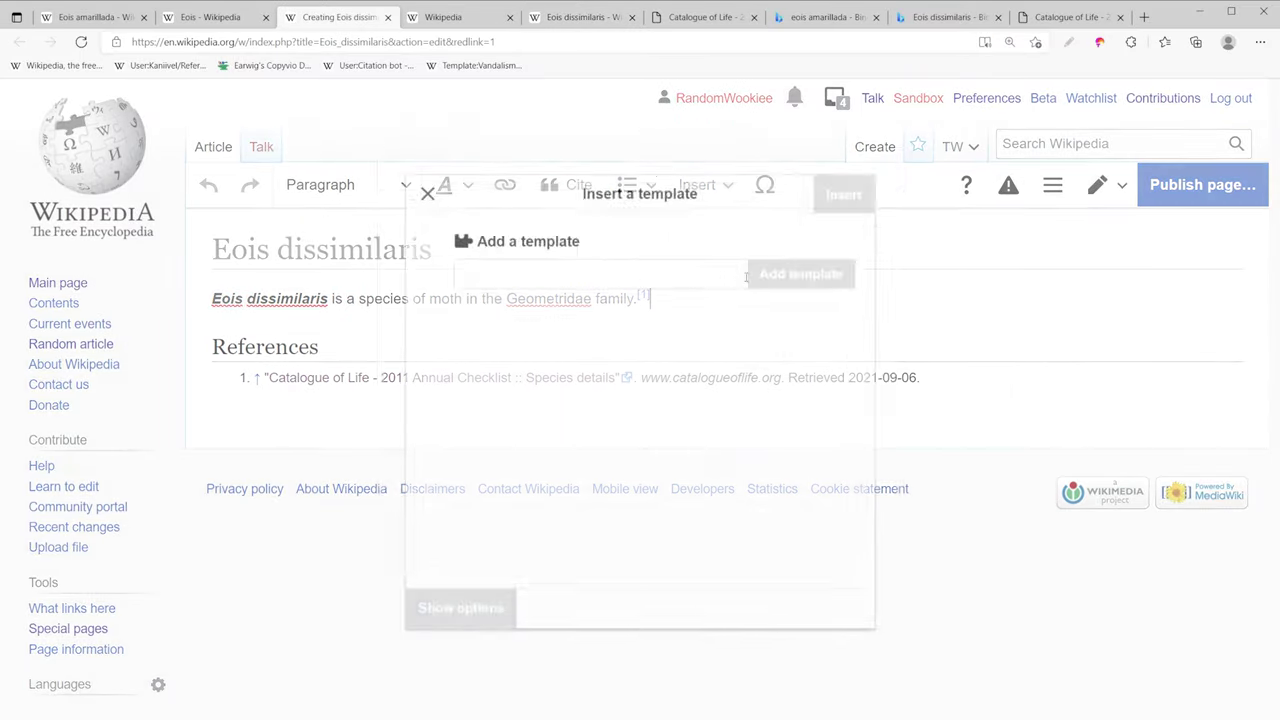
text(taxo)
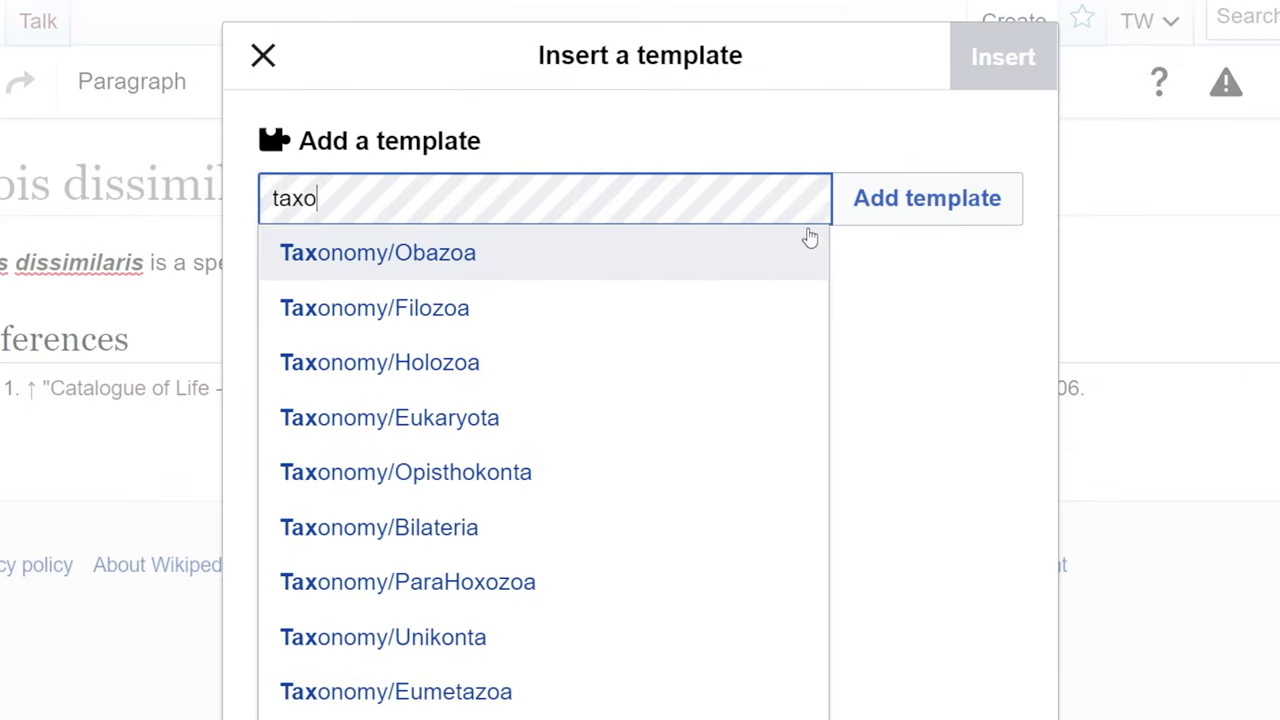
text(bo)
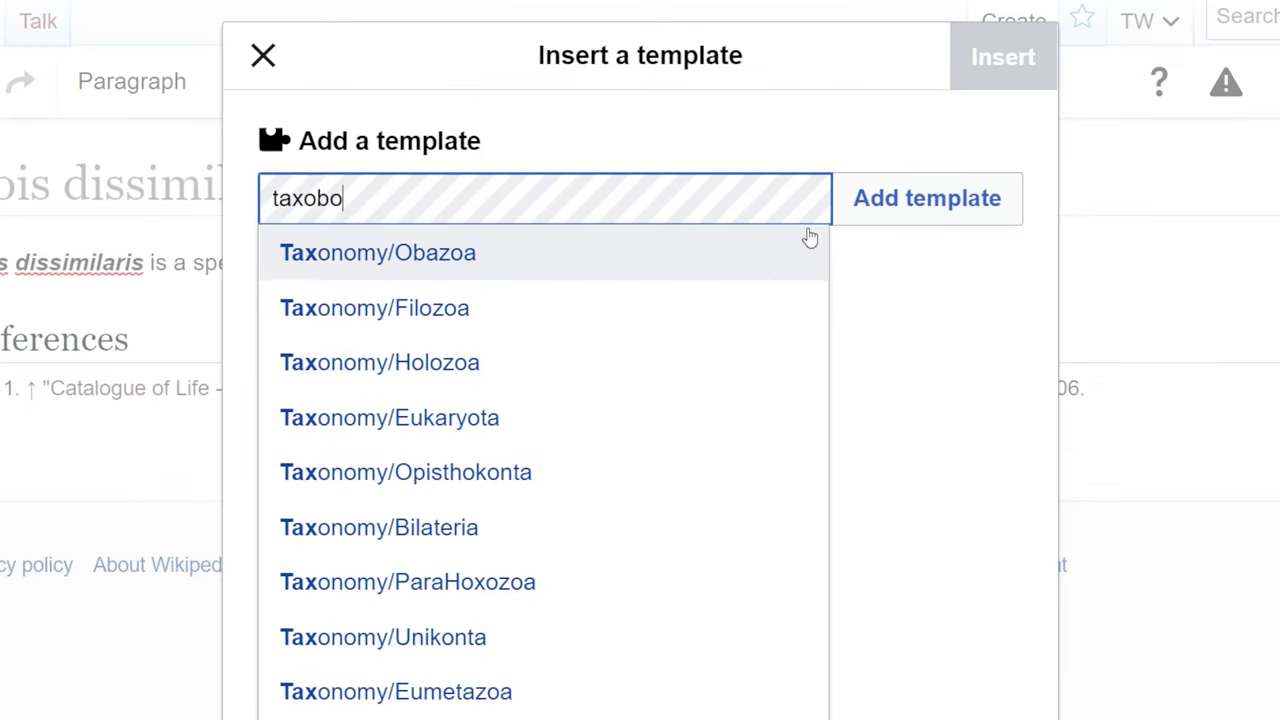
click(808, 240)
Give the Taxobox a Name of Eois dissimilaris and Species E. dissimilaris, then insert it
click(513, 378)
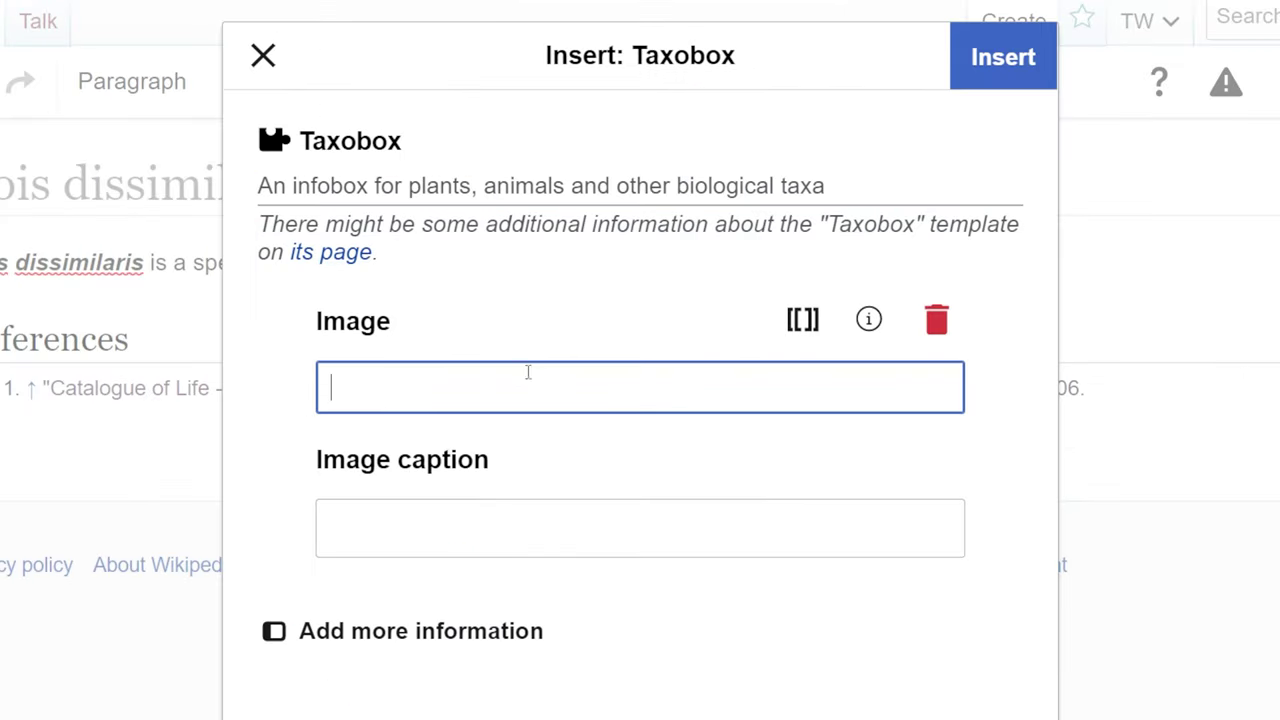
click(454, 546)
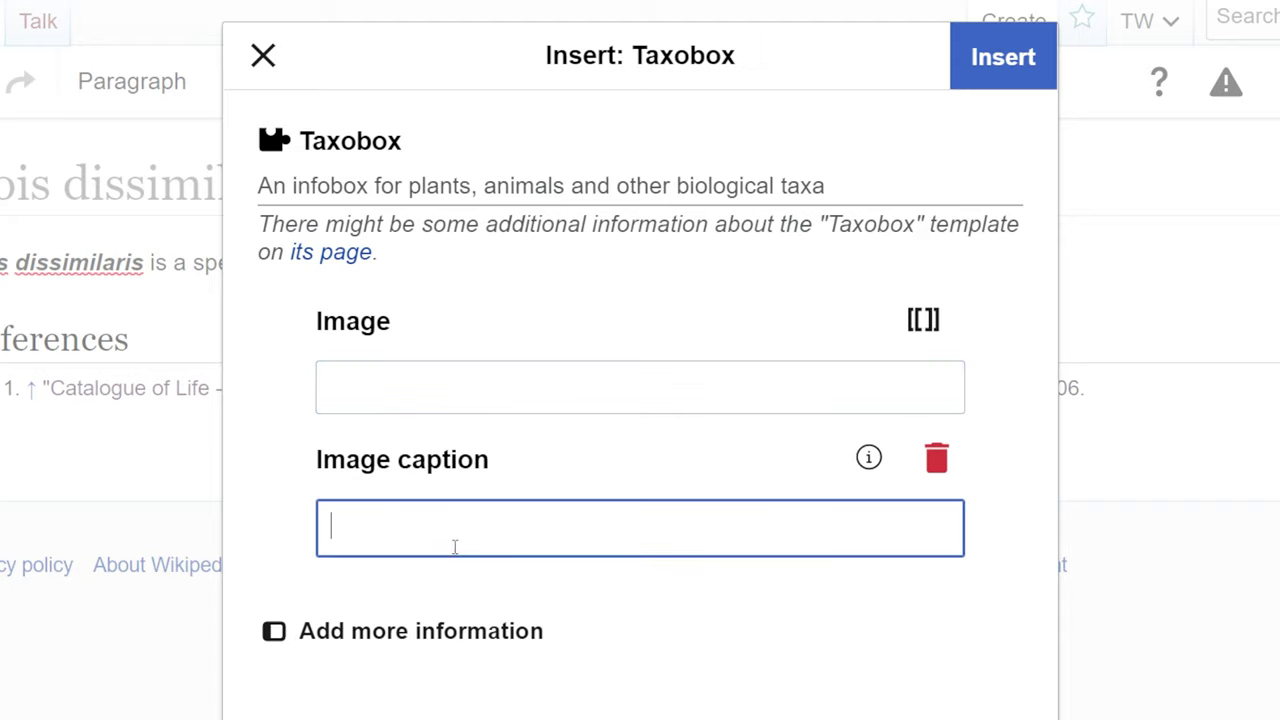
click(451, 631)
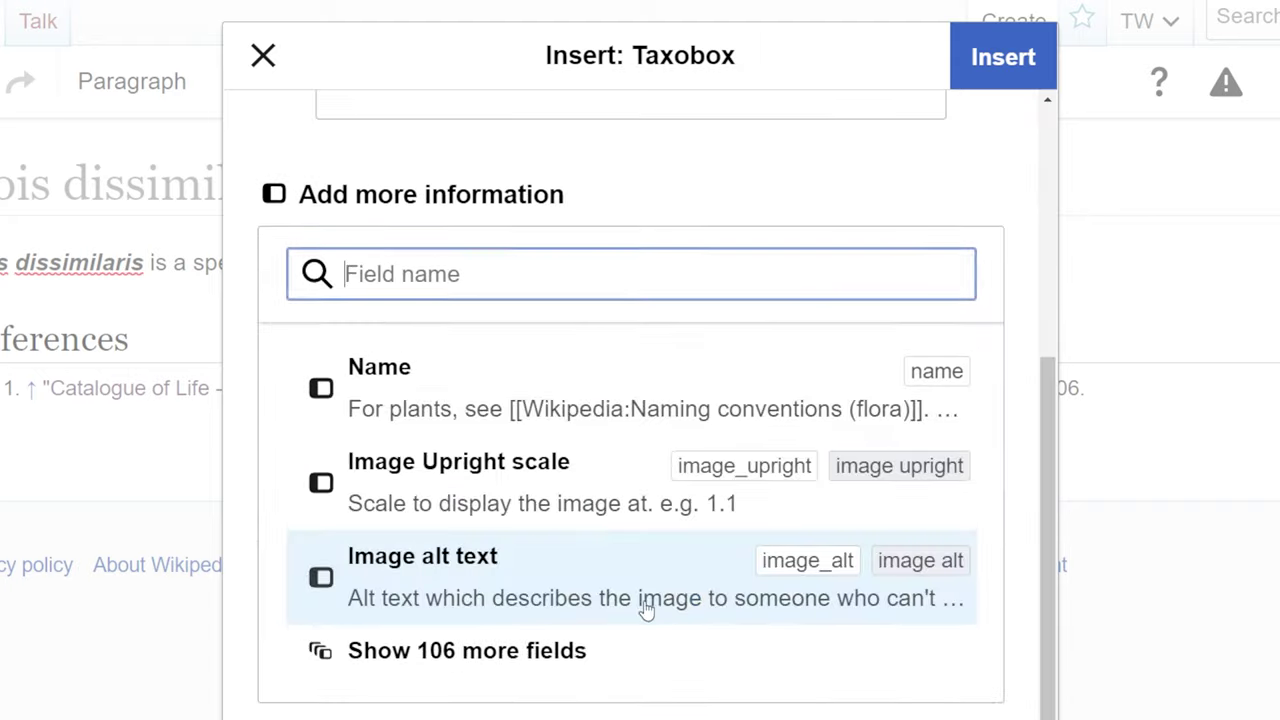
click(512, 412)
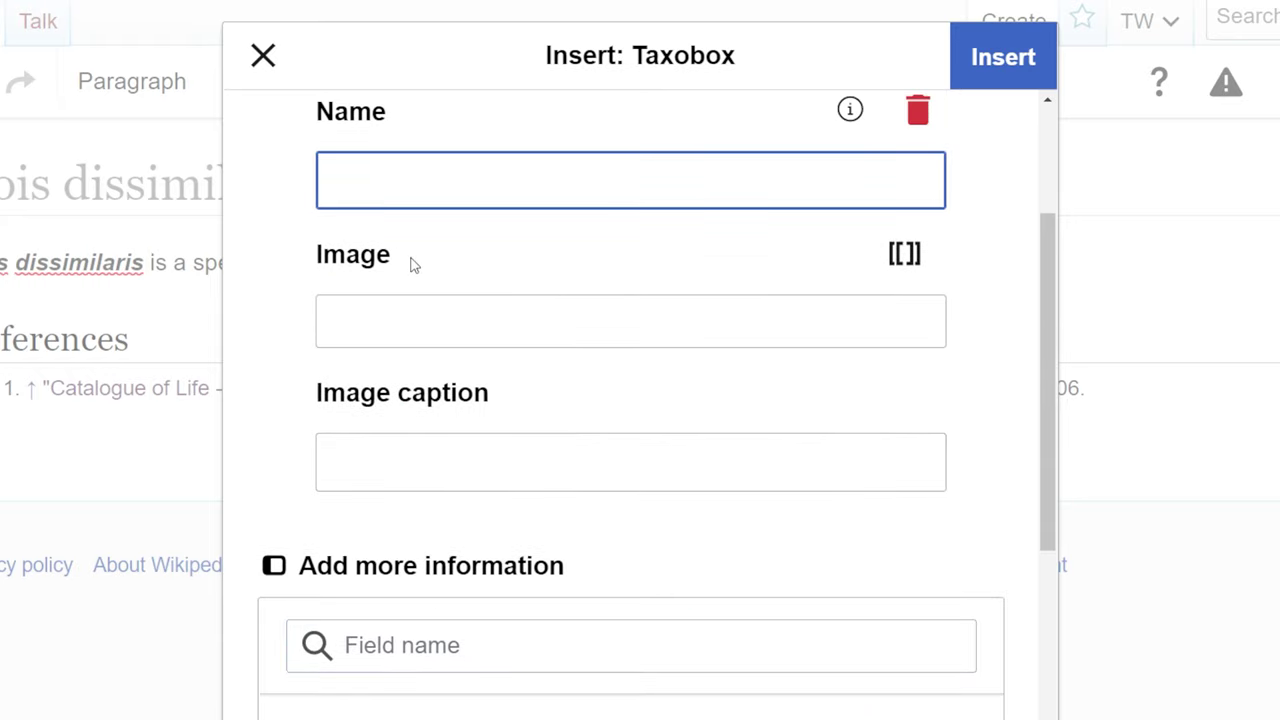
text(Eois dissimilaris)
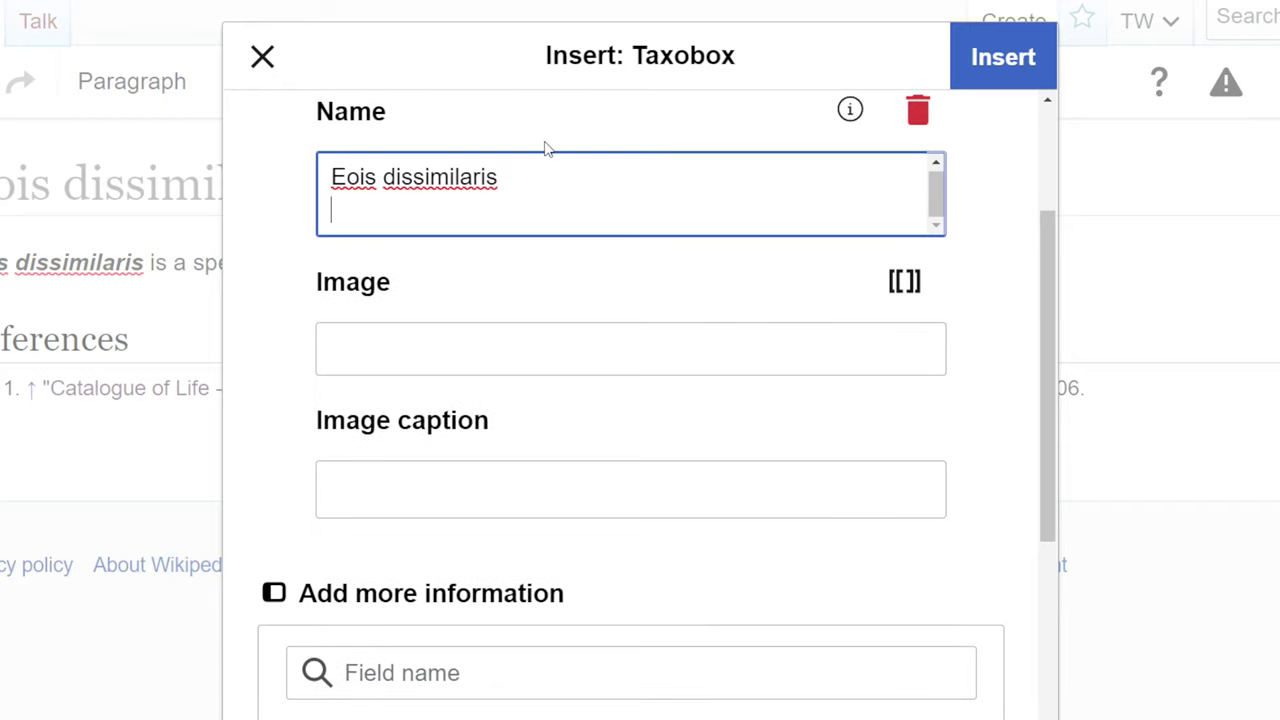
key(BackSpace)
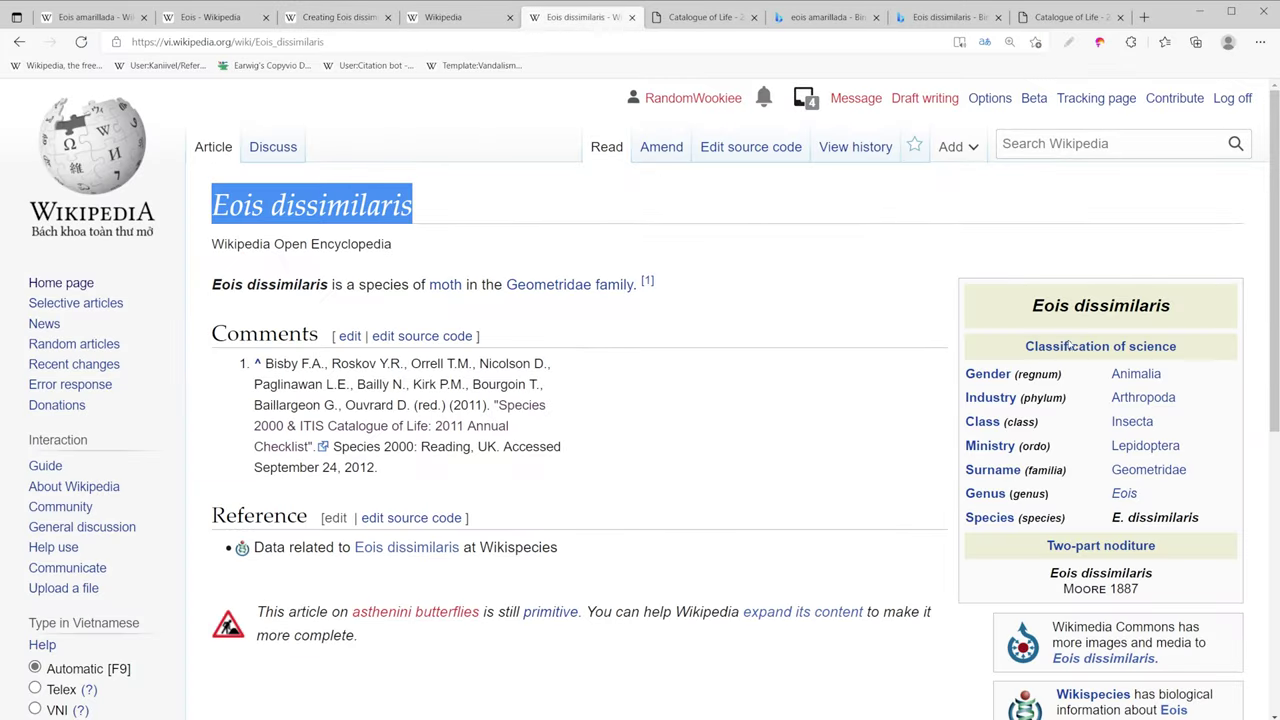
mouse_move(1043, 352)
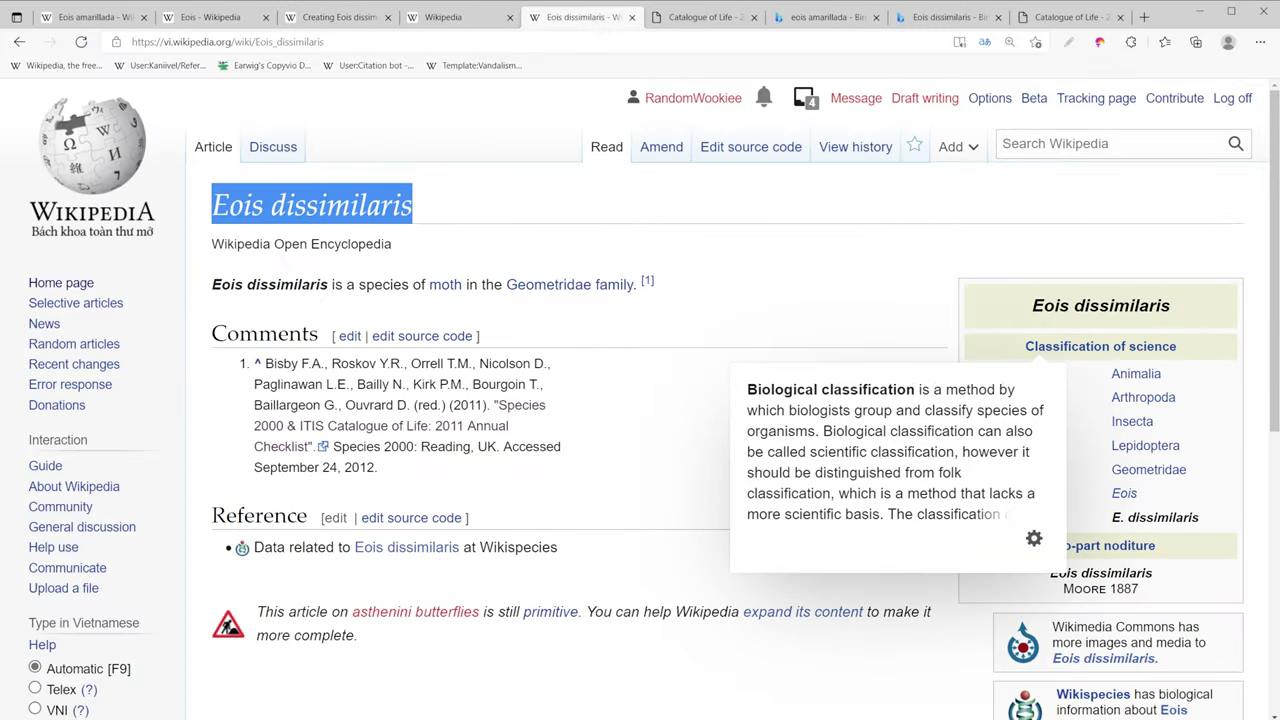
drag(1112, 517, 1199, 517)
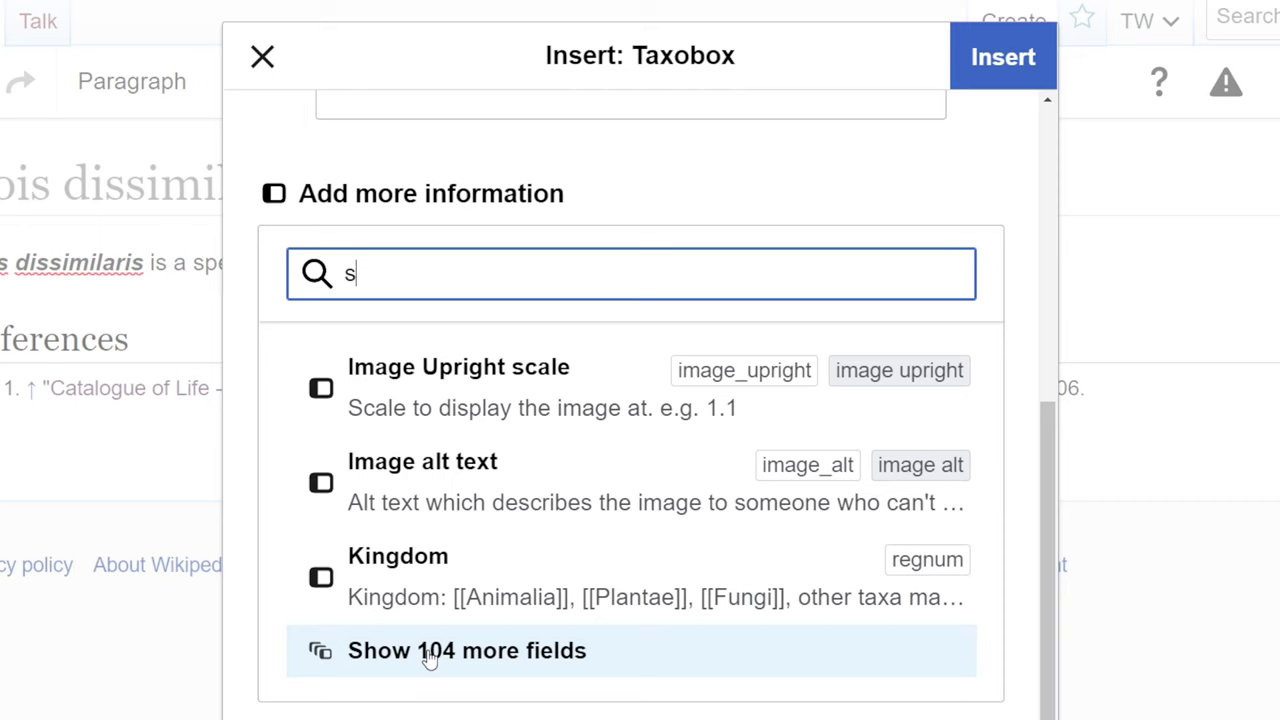
text(pe)
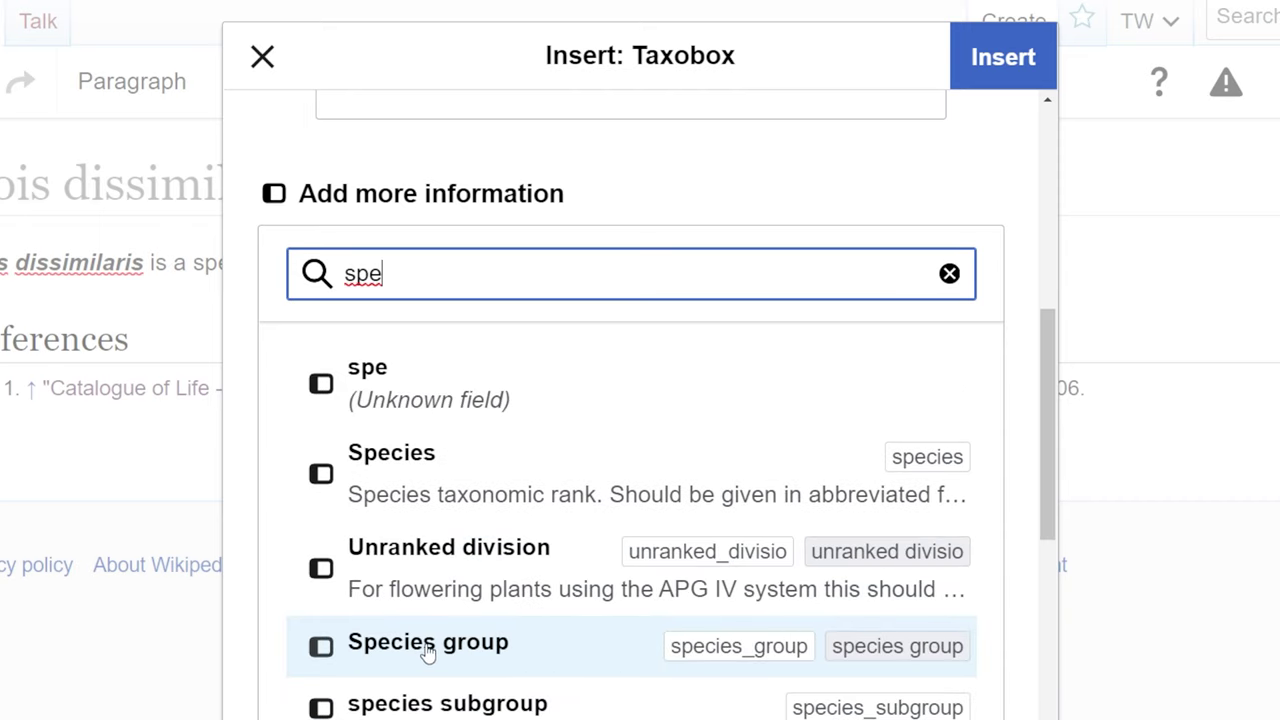
click(423, 470)
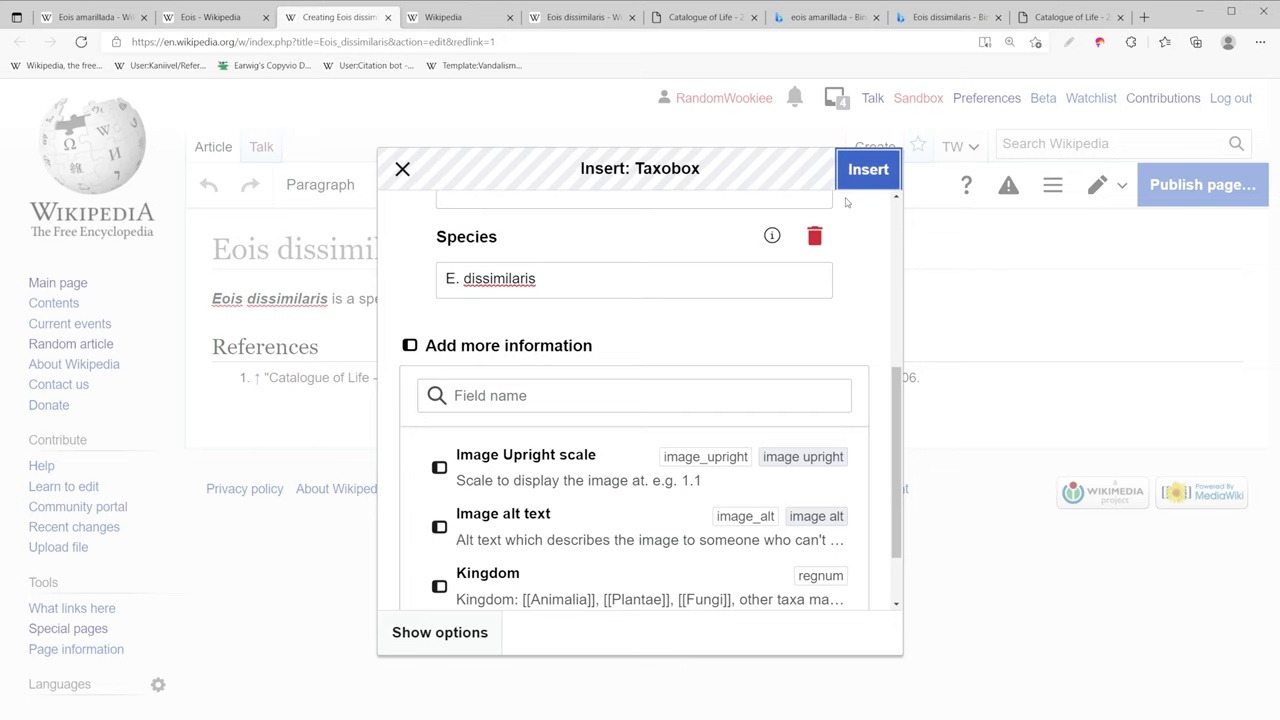
click(858, 174)
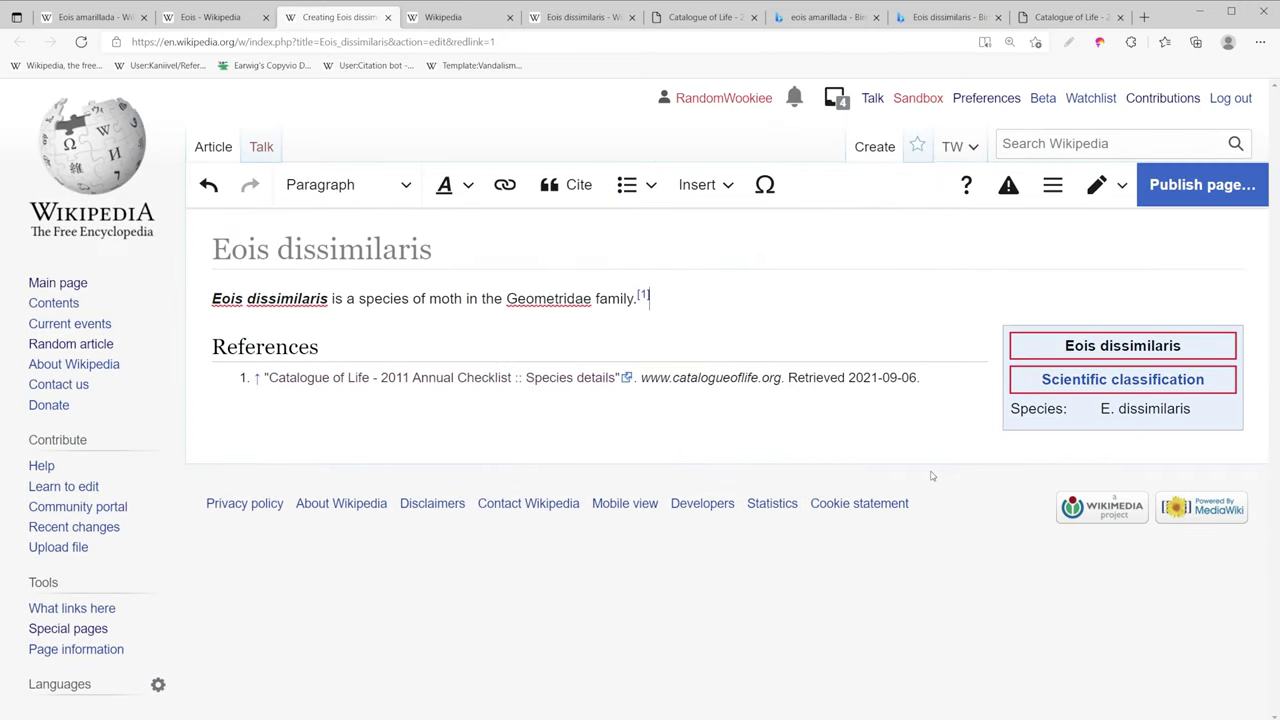
Reopen the Taxobox and add a Genus field set to Eois
key(ctrl+5)
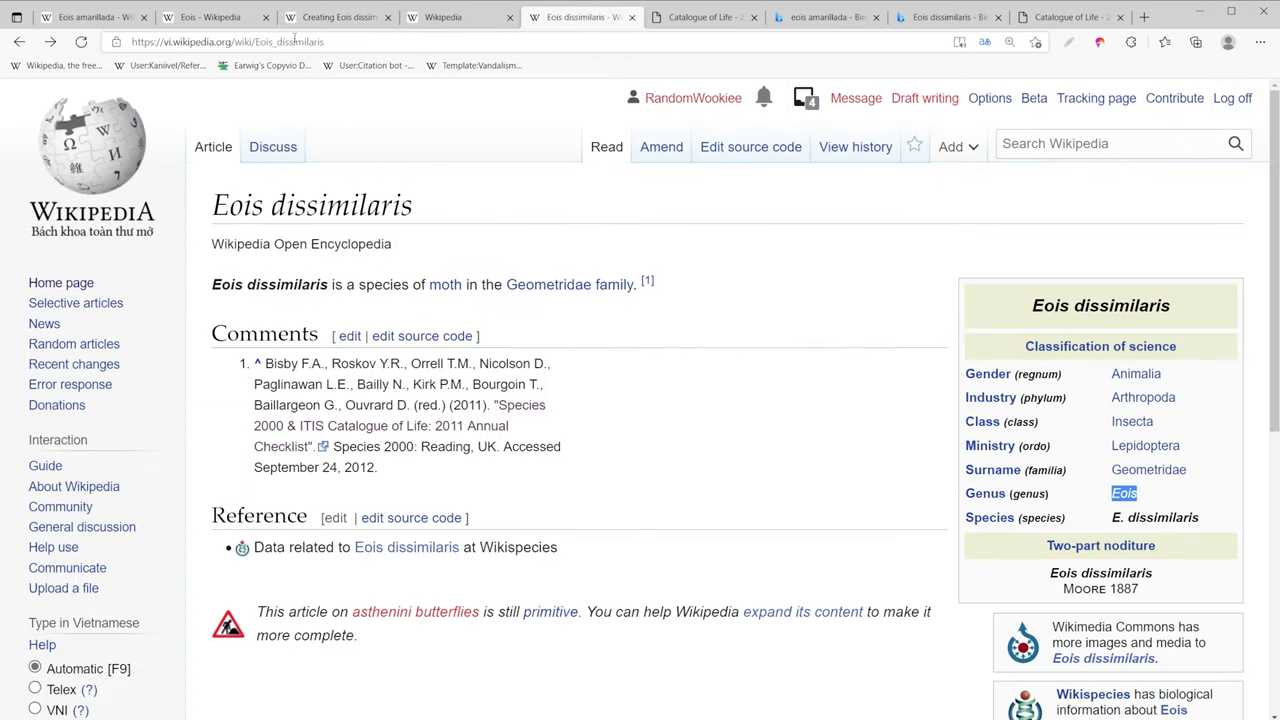
click(320, 17)
click(443, 629)
click(611, 439)
text(gen)
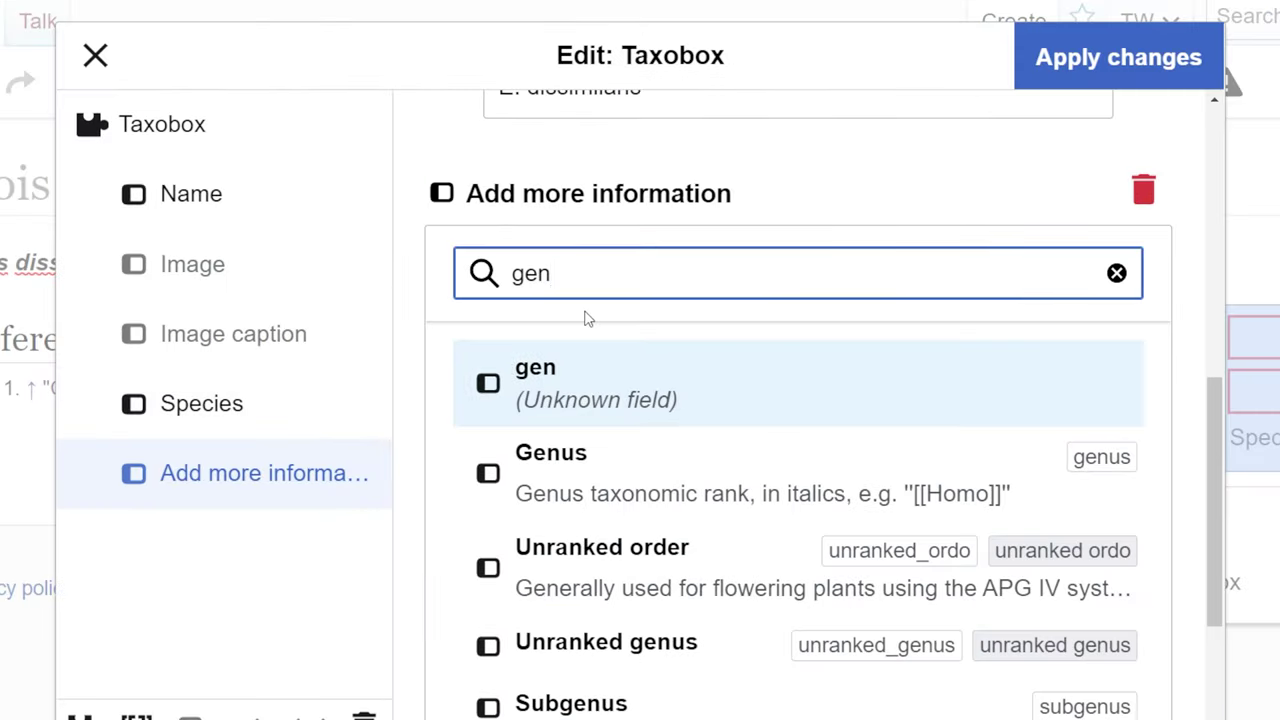
click(551, 470)
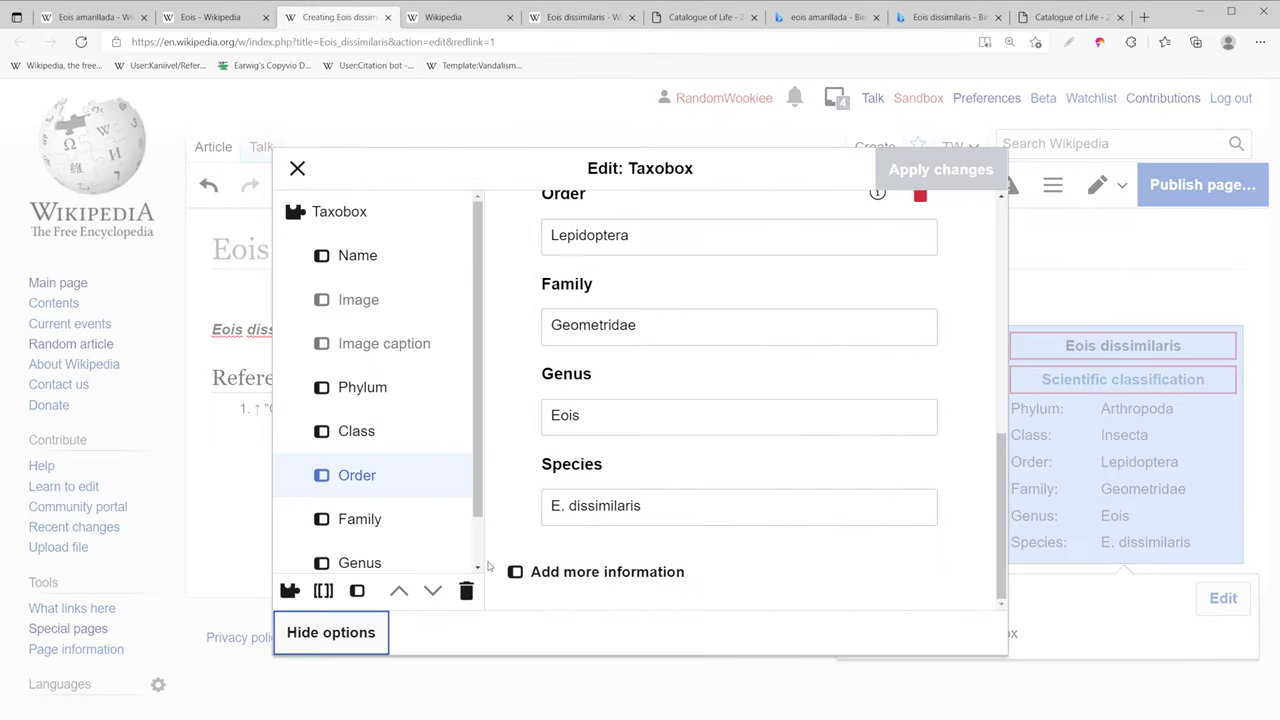
click(600, 571)
text(g)
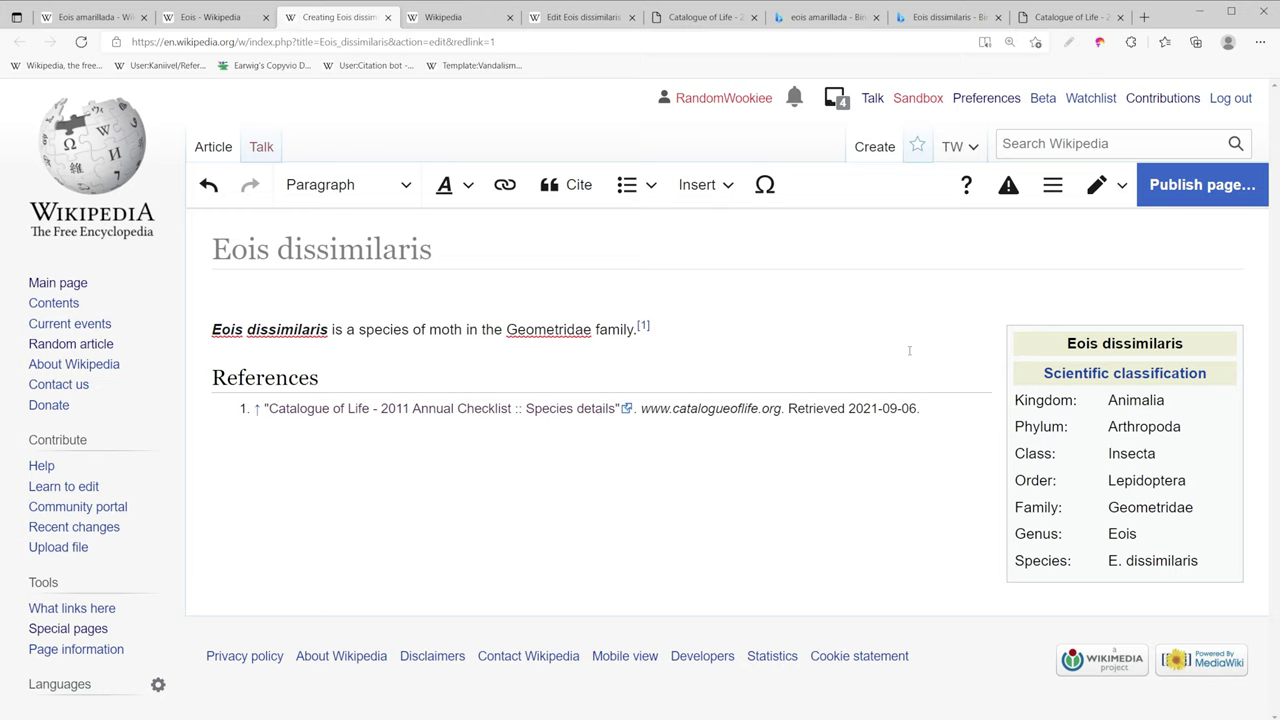
Change the editing mode and dismiss the new-article notice
click(1097, 184)
click(1050, 285)
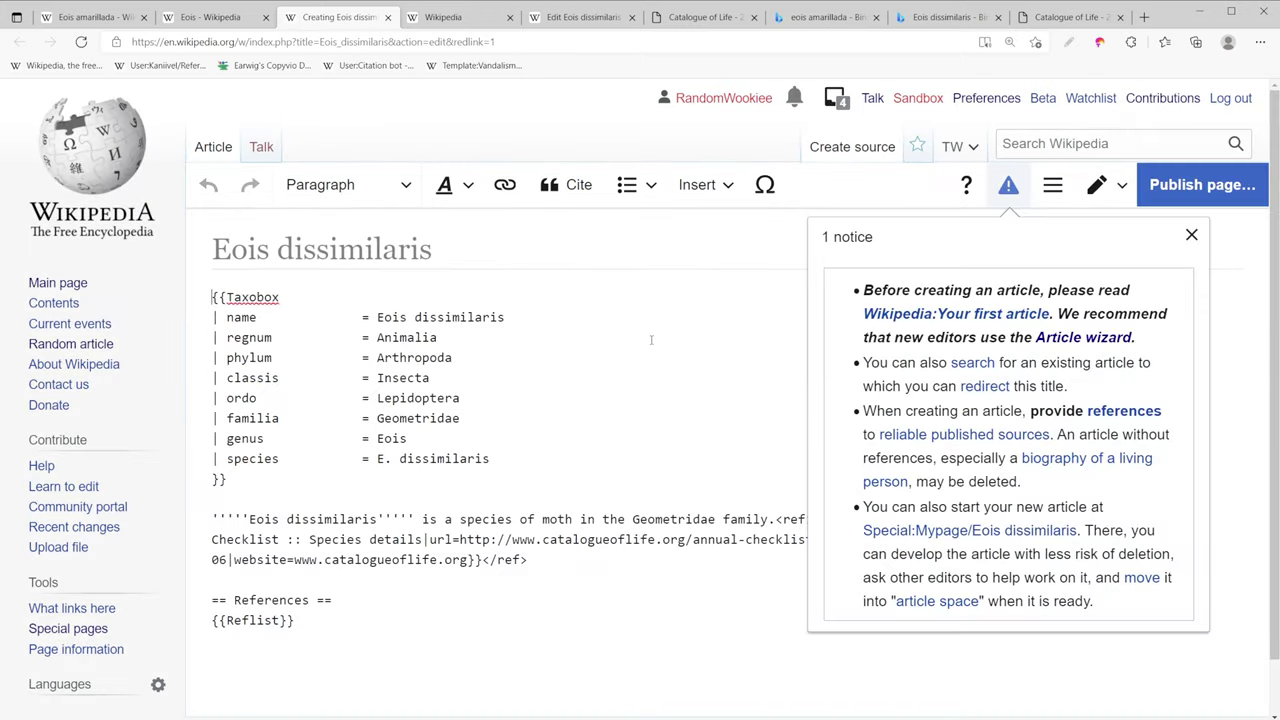
click(219, 300)
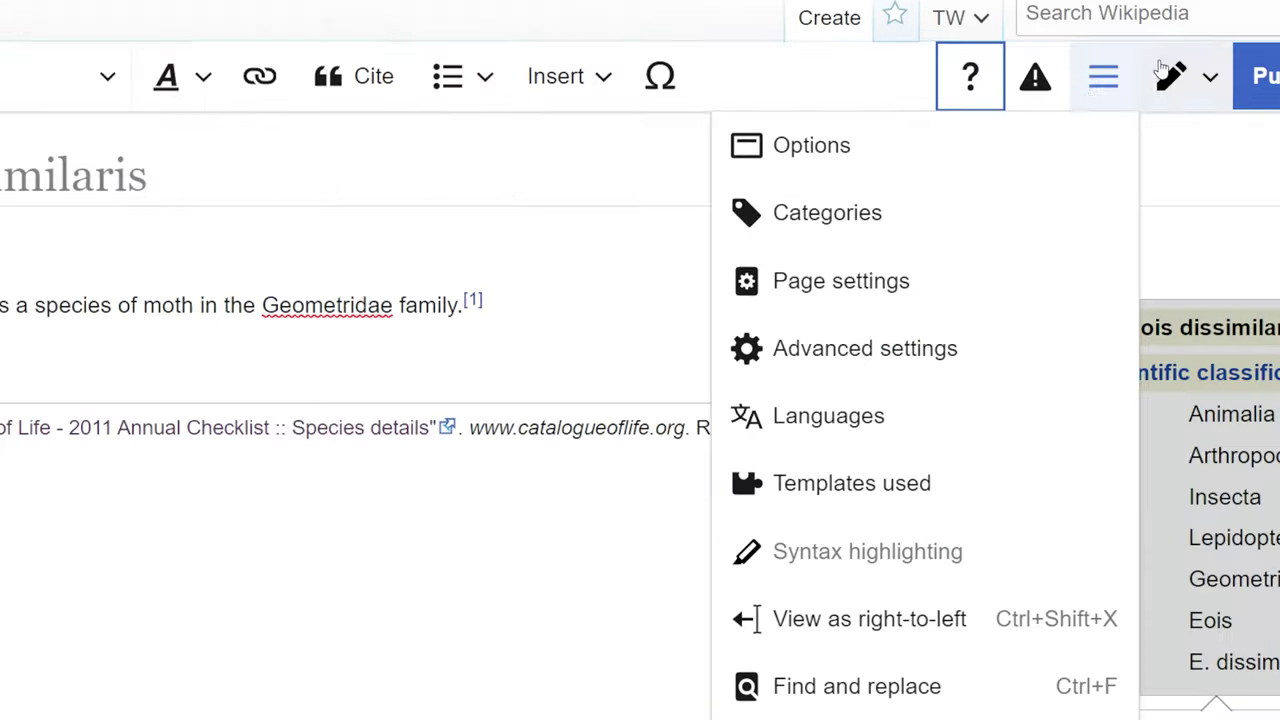
Add Eois as the page's category in the page options
click(1045, 205)
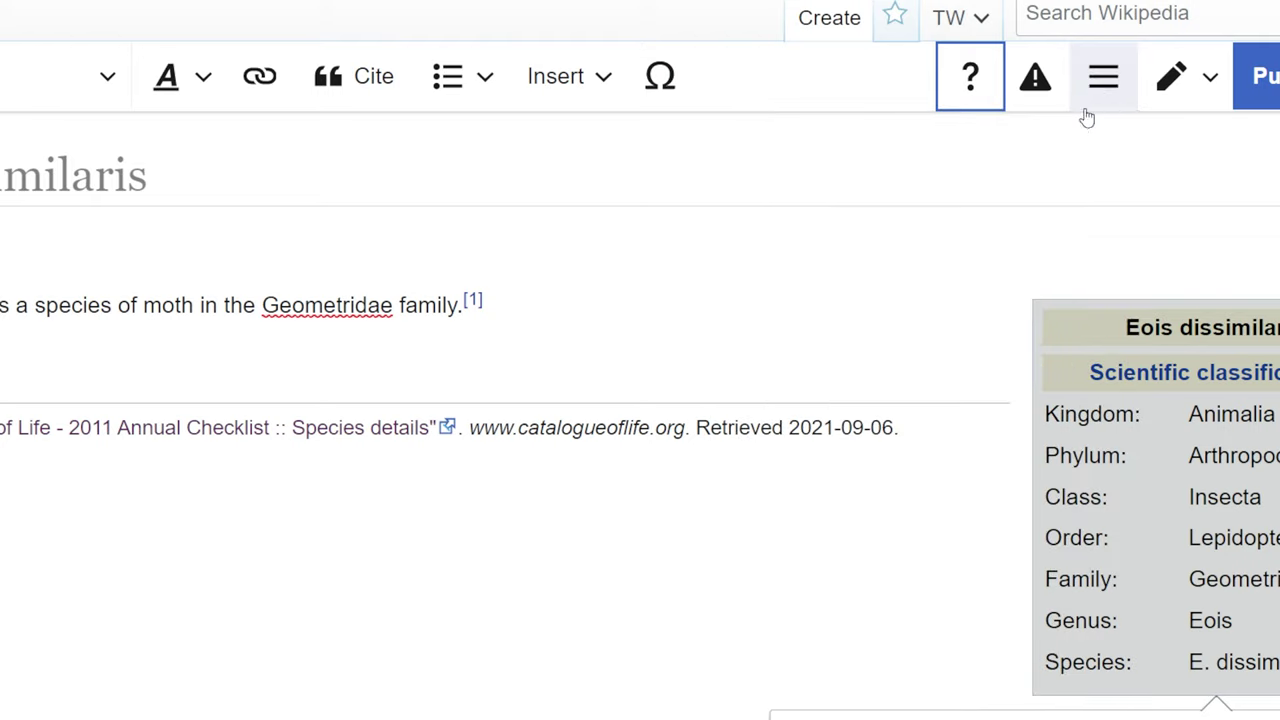
click(1101, 80)
click(889, 243)
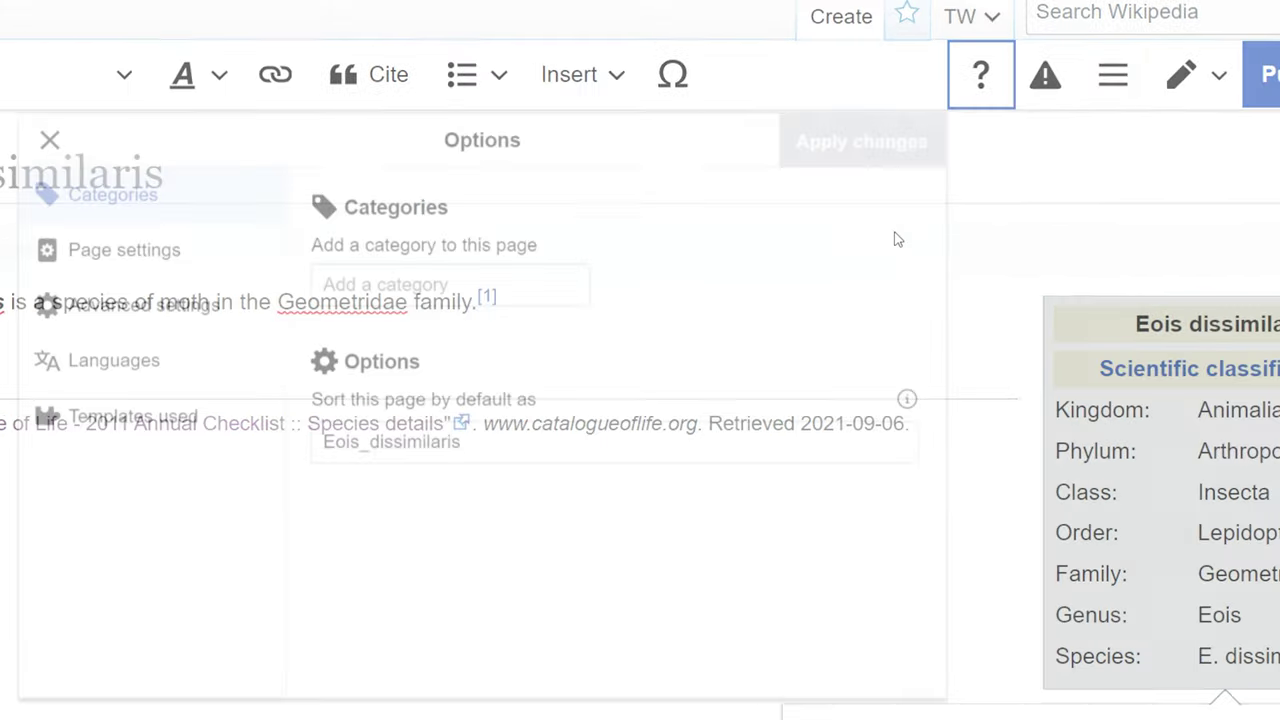
text(eois)
key(Return)
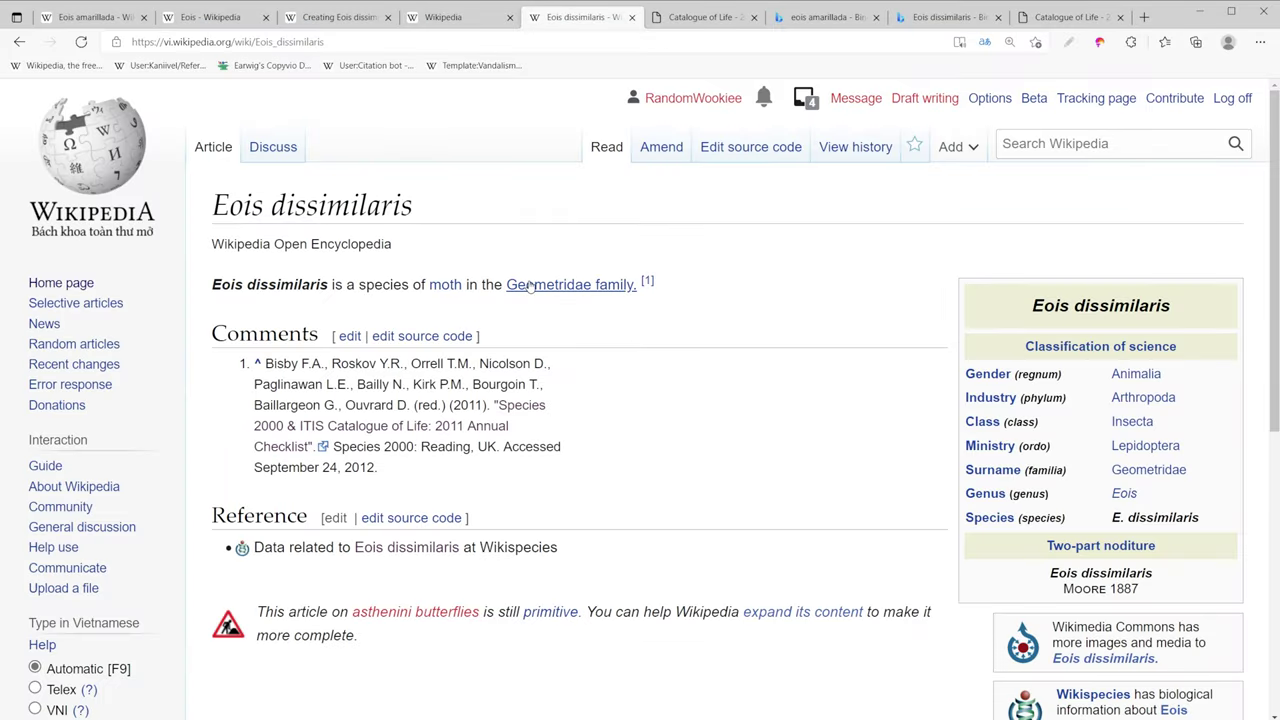
Link 'Geometridae family' to the Geometer moth article, searching with just 'Geometridae'
mouse_move(525, 285)
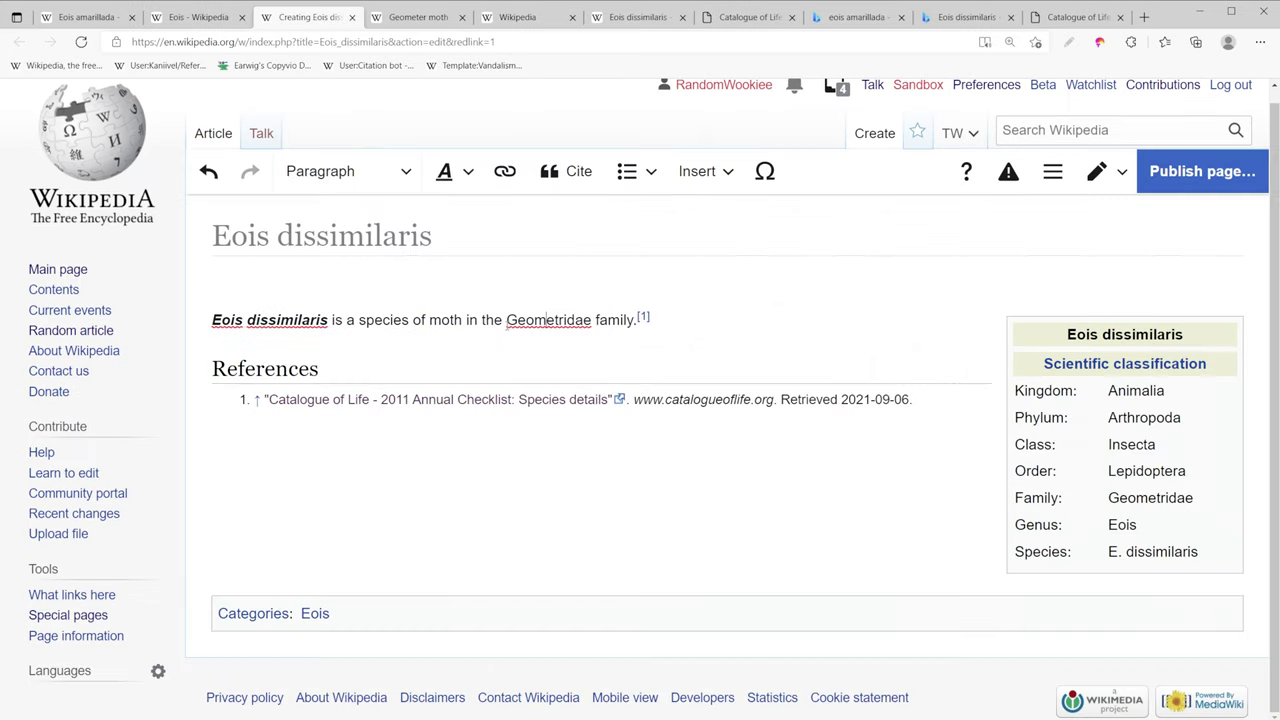
drag(506, 320, 634, 320)
click(505, 171)
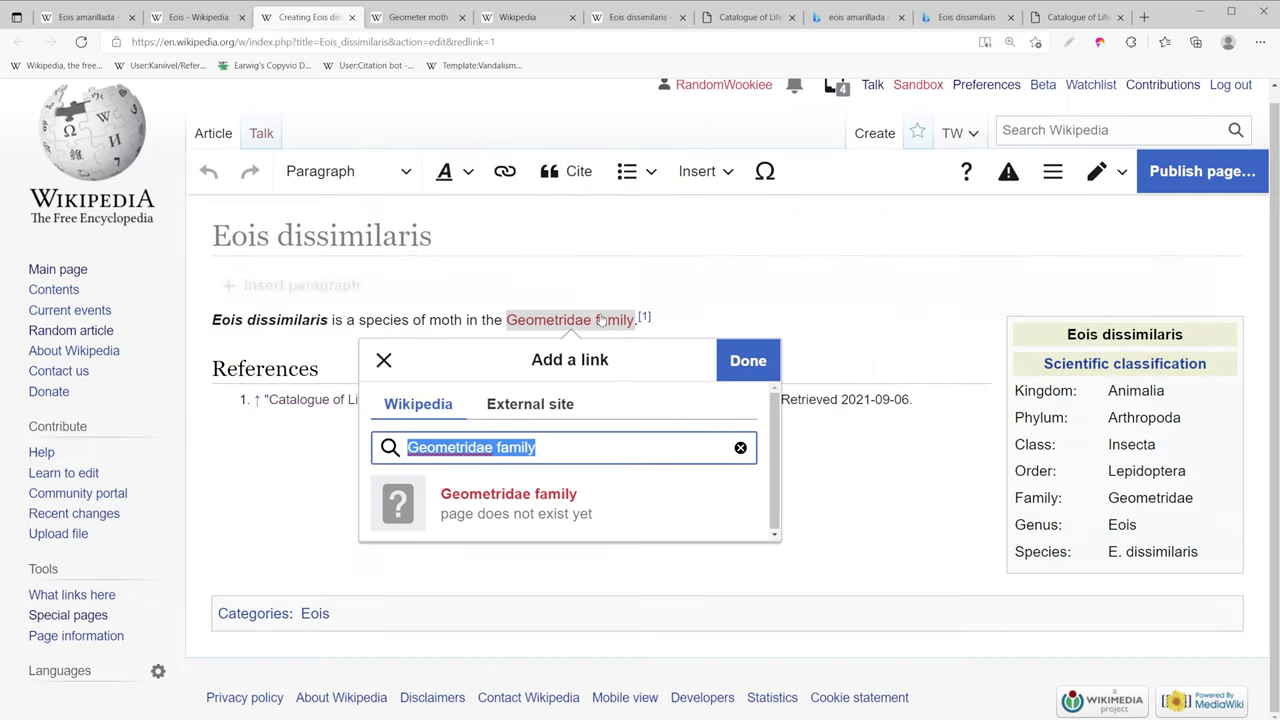
drag(563, 449, 494, 449)
key(BackSpace)
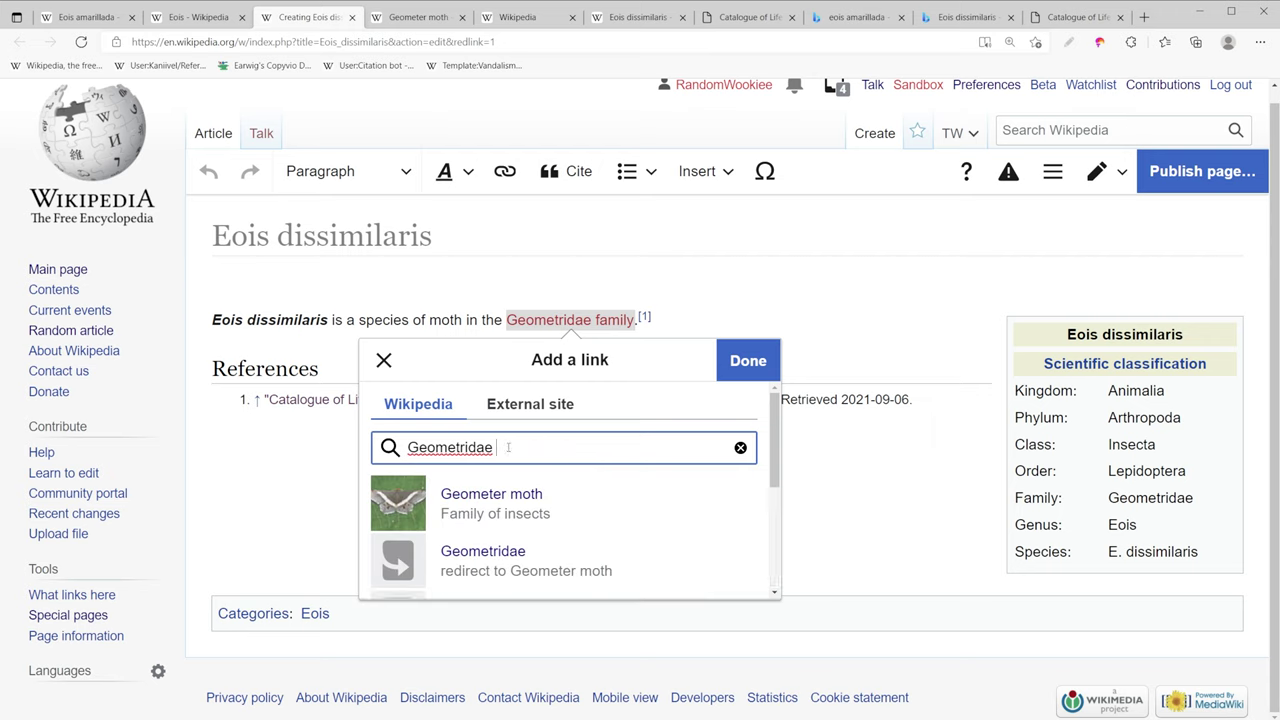
click(486, 452)
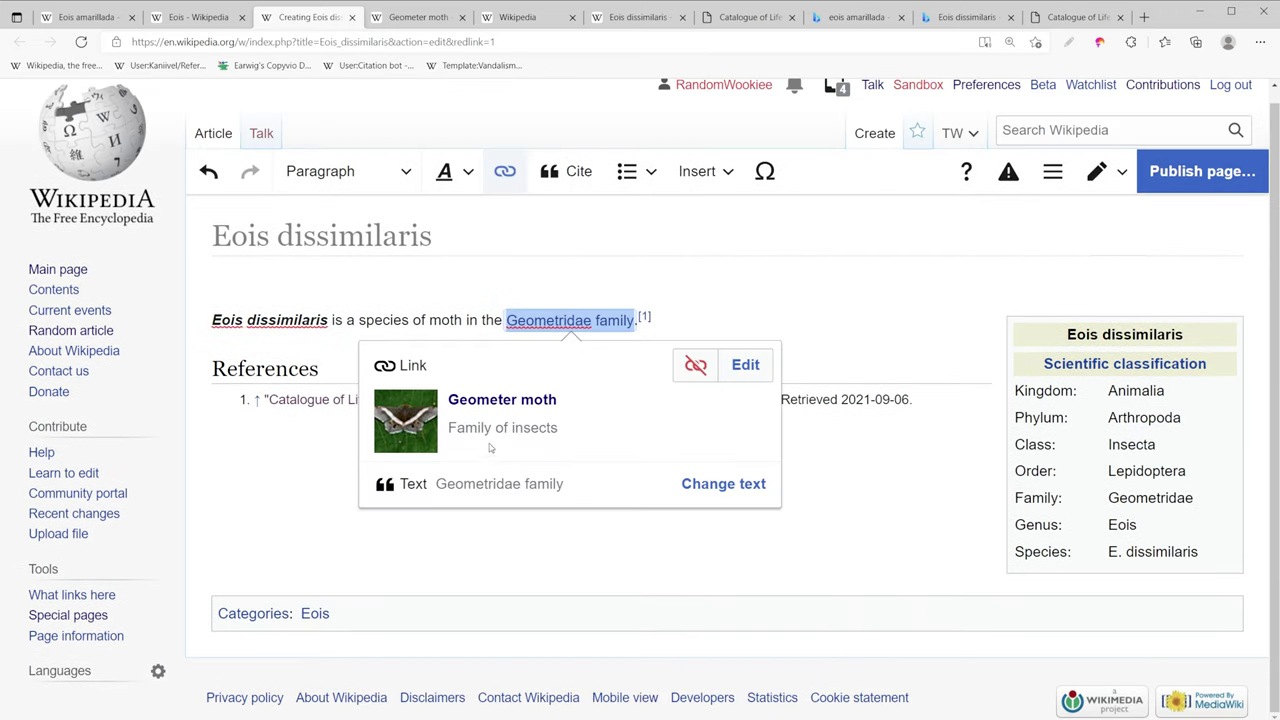
click(842, 317)
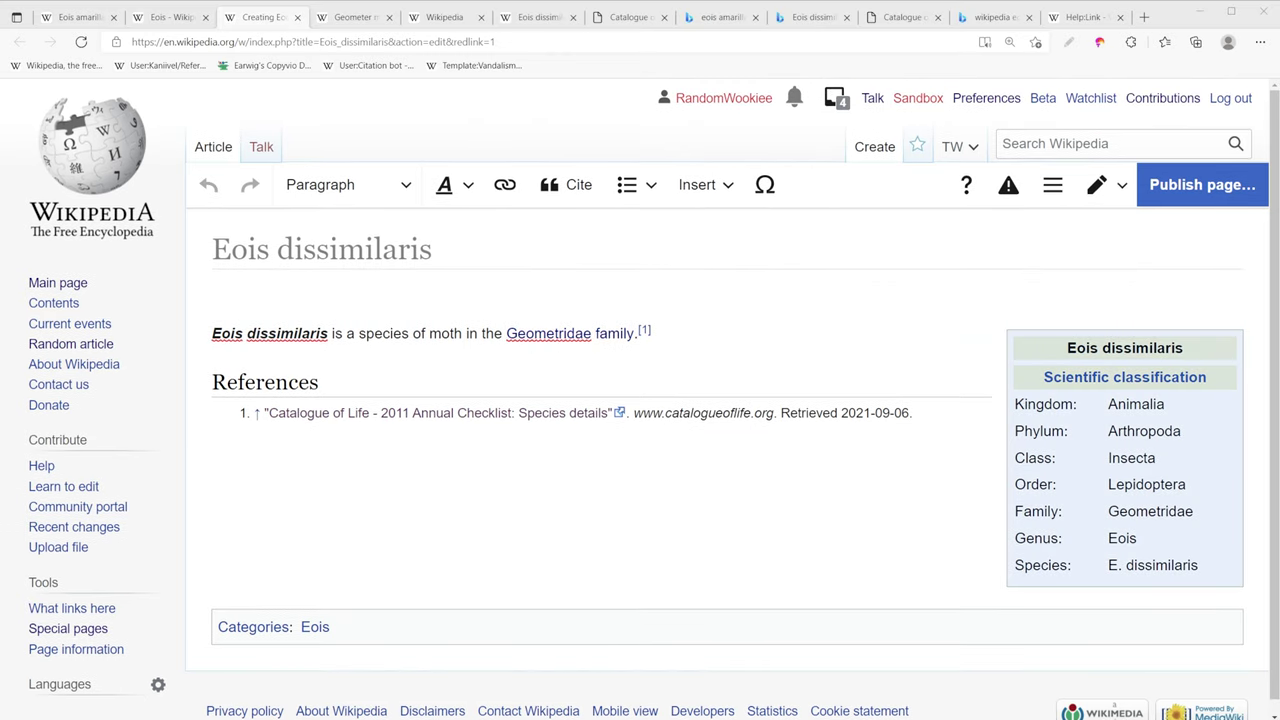
Publish the article with the summary 'Create new page from [[:vi:Eois_dissimilaris]]'
key(alt+shift+s)
key(BackSpace)
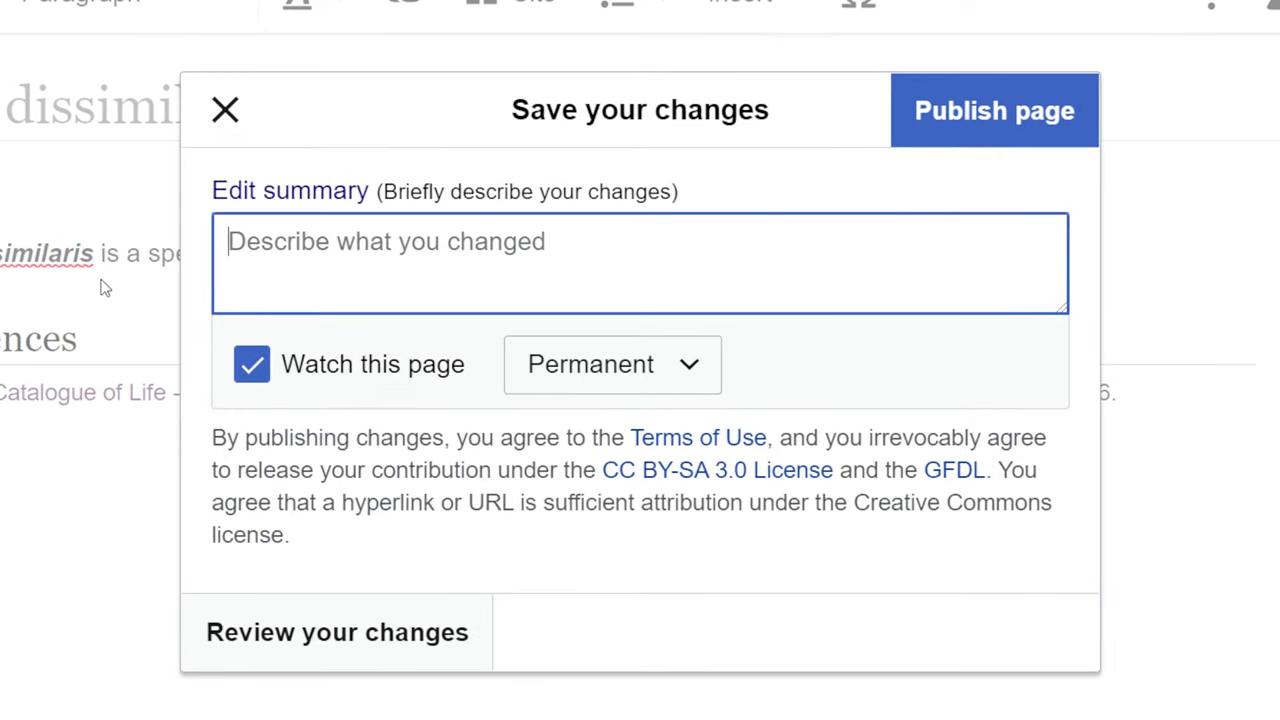
text([[:vi:Eois_dissimilaris]])
key(Home)
text(Create new page from)
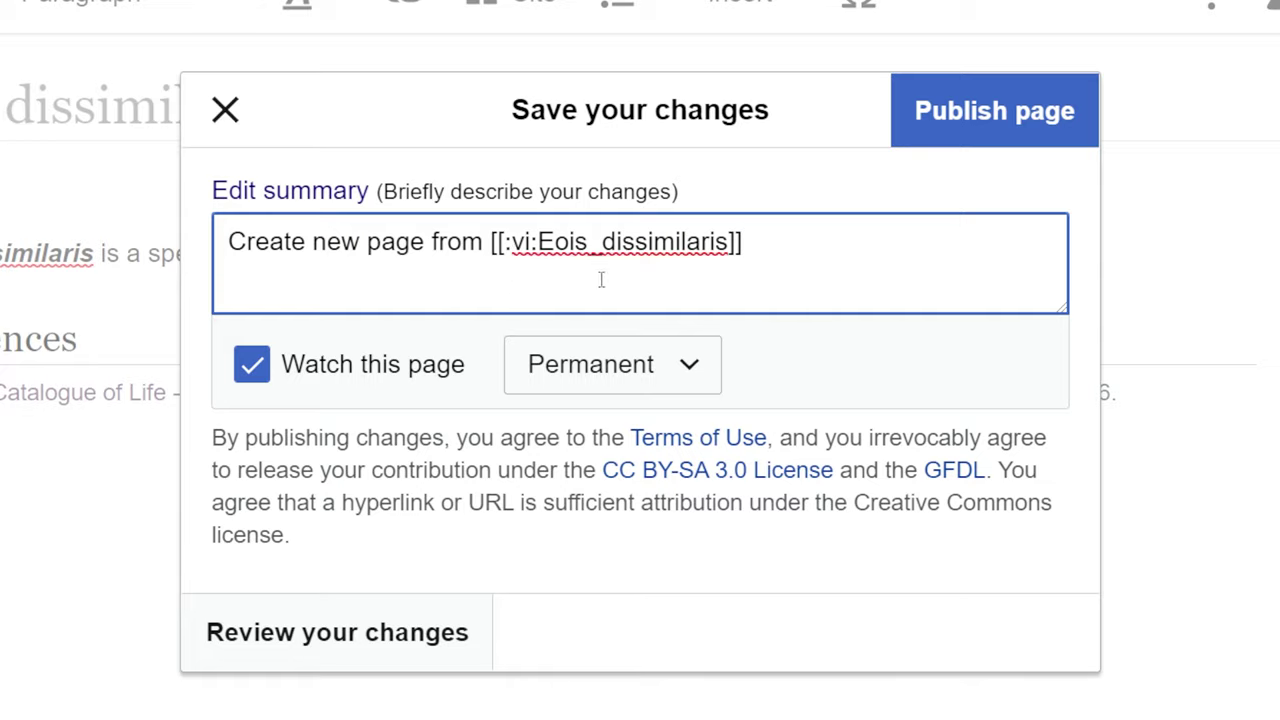
click(350, 17)
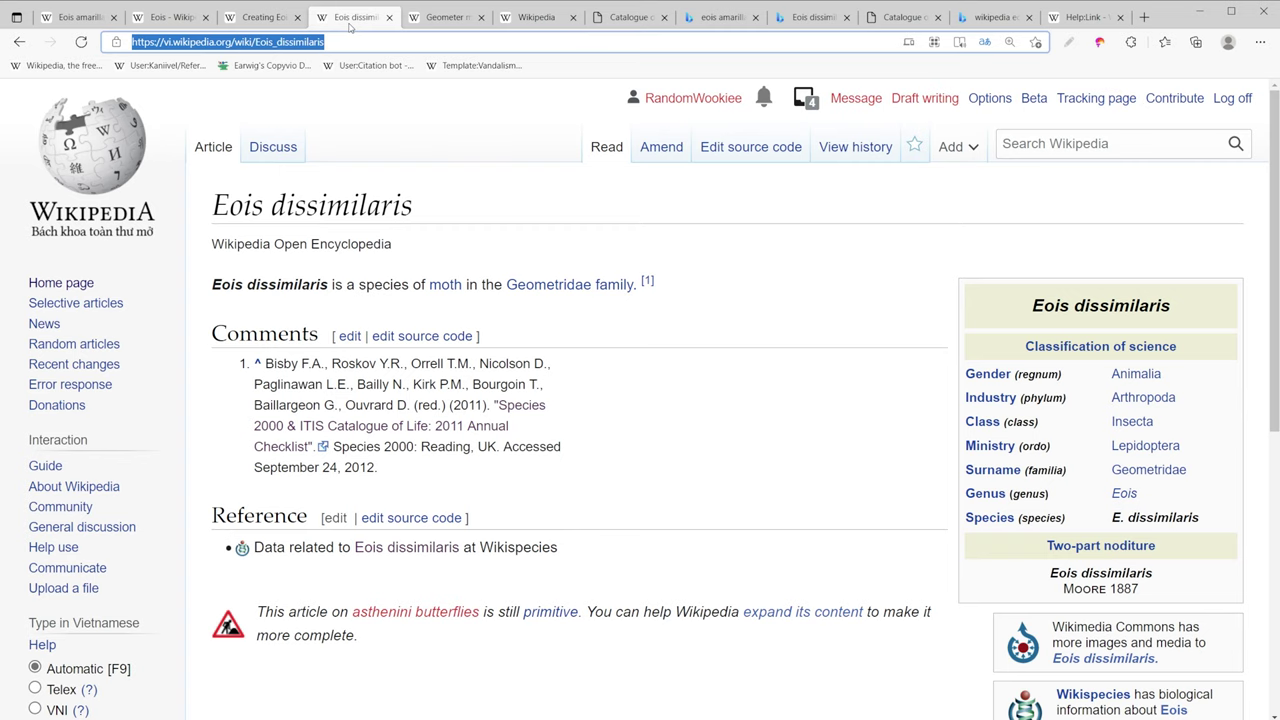
click(262, 17)
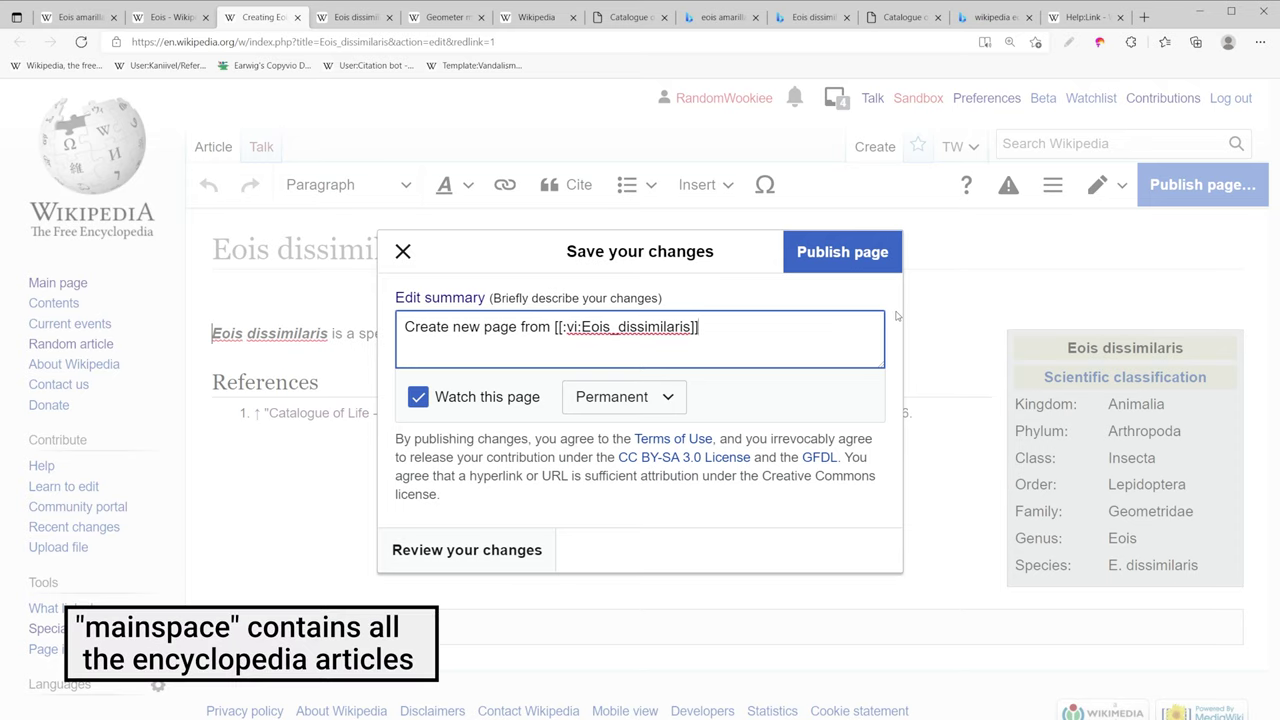
click(835, 268)
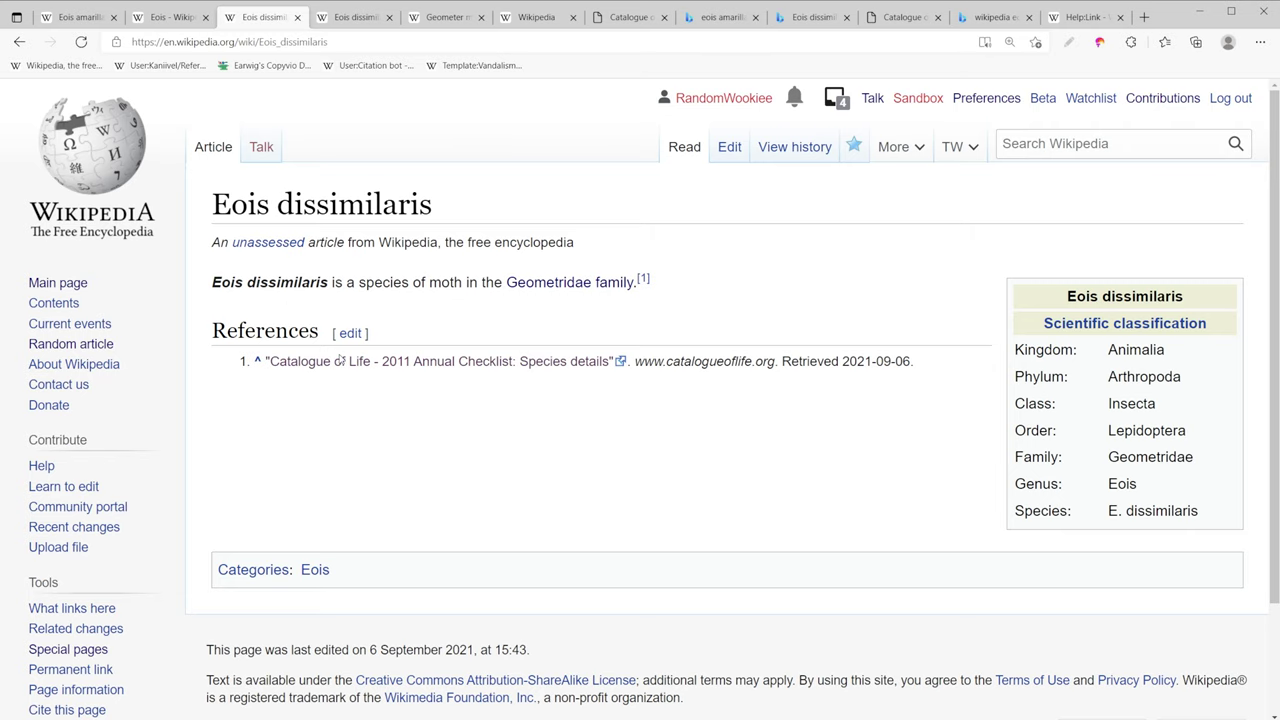
Scroll the Eois genus article's species table to the Eois dissimilaris entry
click(167, 17)
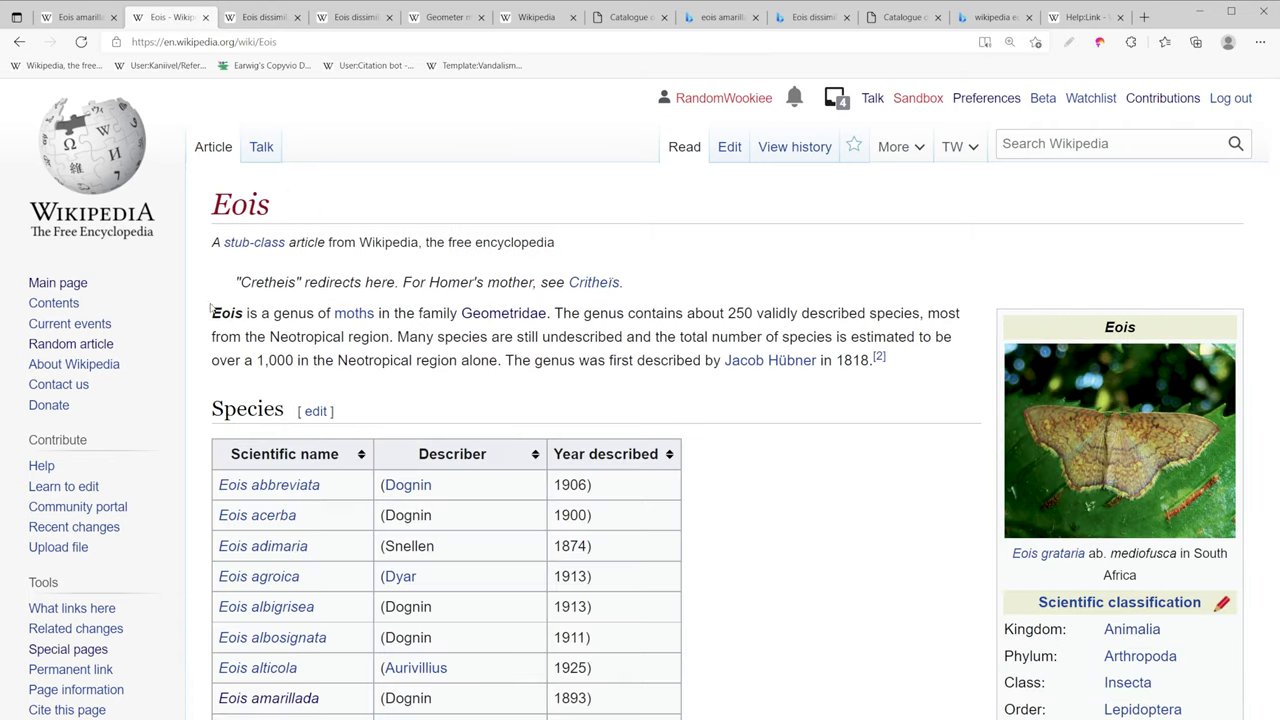
scroll(632, 313, down, 20)
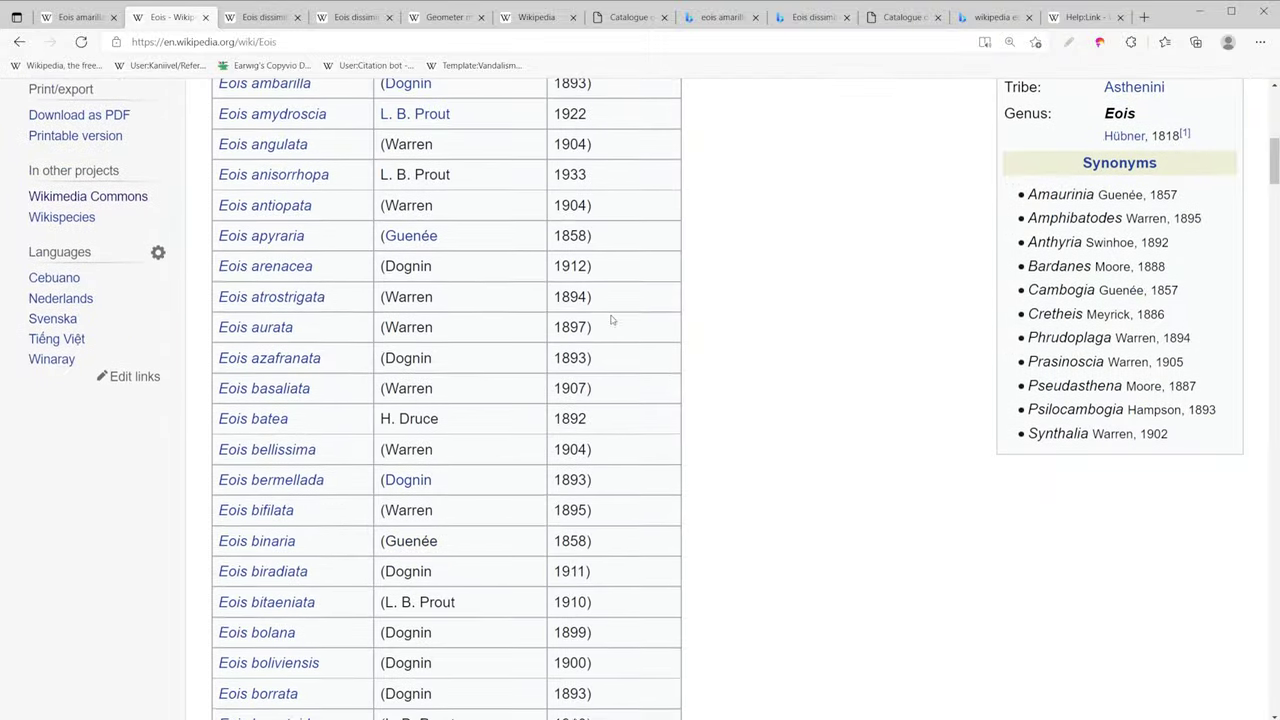
scroll(532, 332, down, 5)
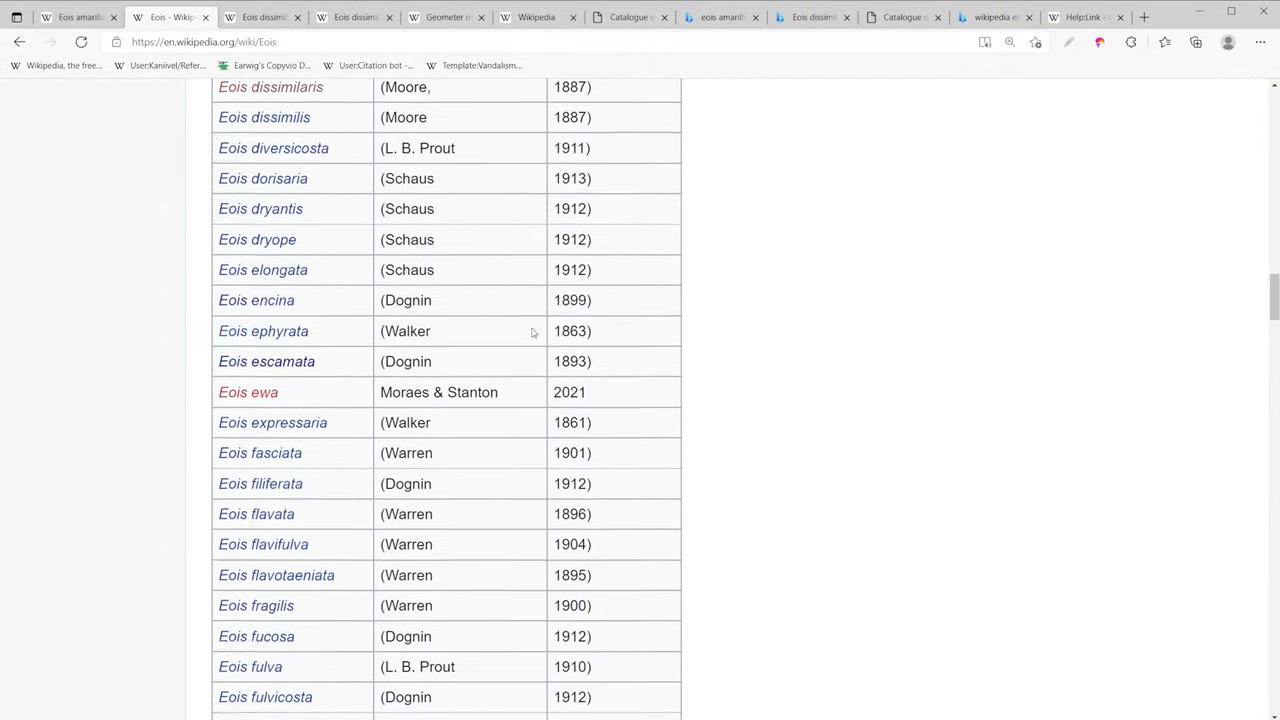
scroll(380, 250, up, 1)
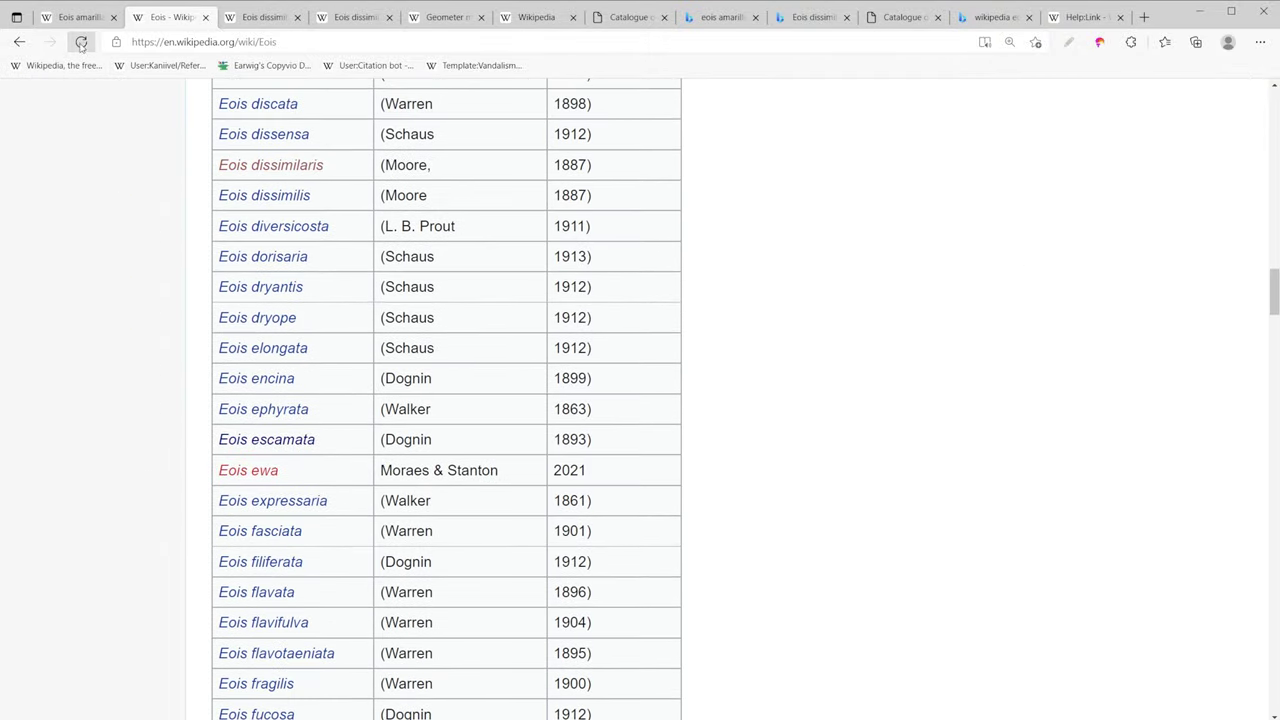
scroll(543, 248, up, 1)
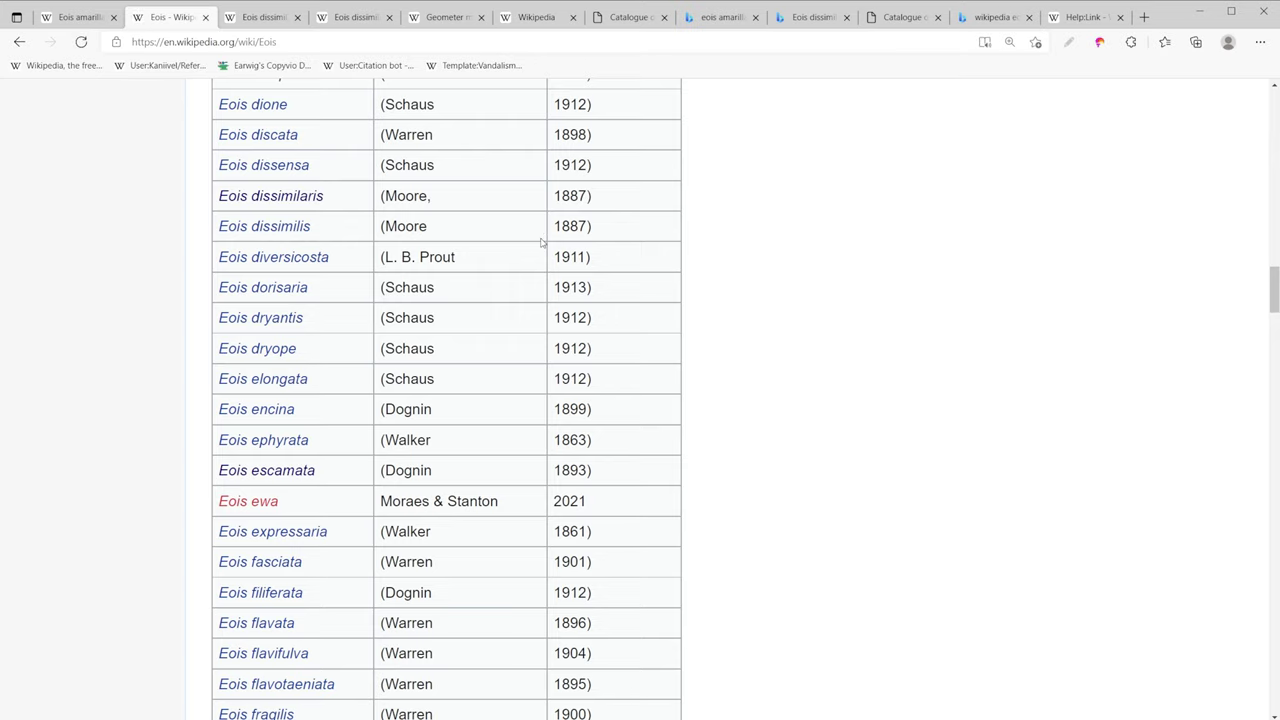
Open the now-blue Eois dissimilaris link to view it, close it, and scroll back up
middle_click(283, 200)
click(232, 19)
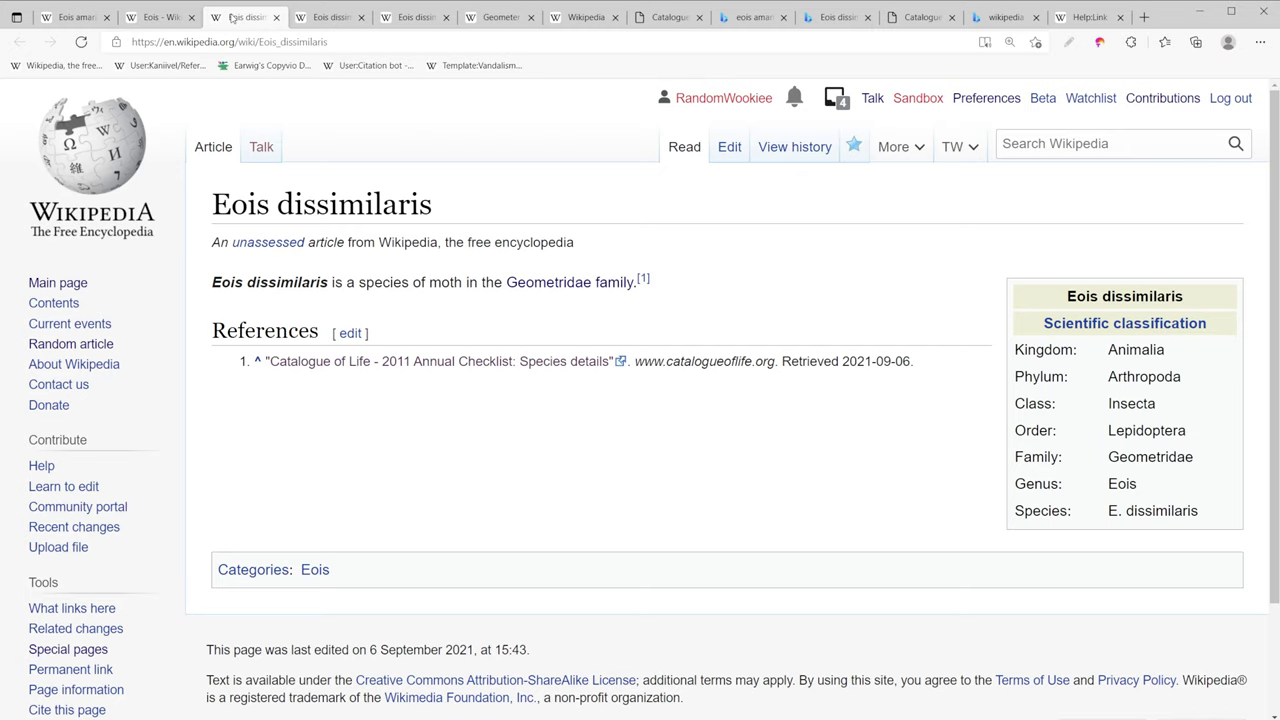
middle_click(232, 19)
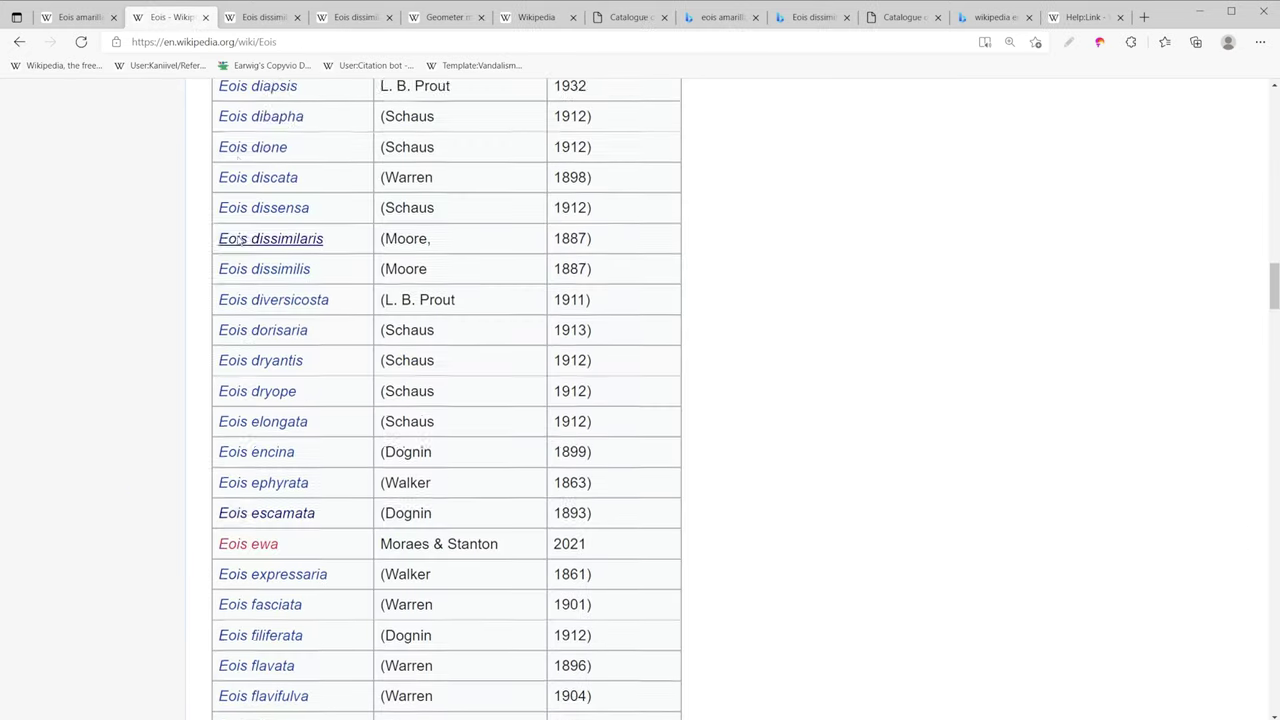
scroll(286, 222, up, 20)
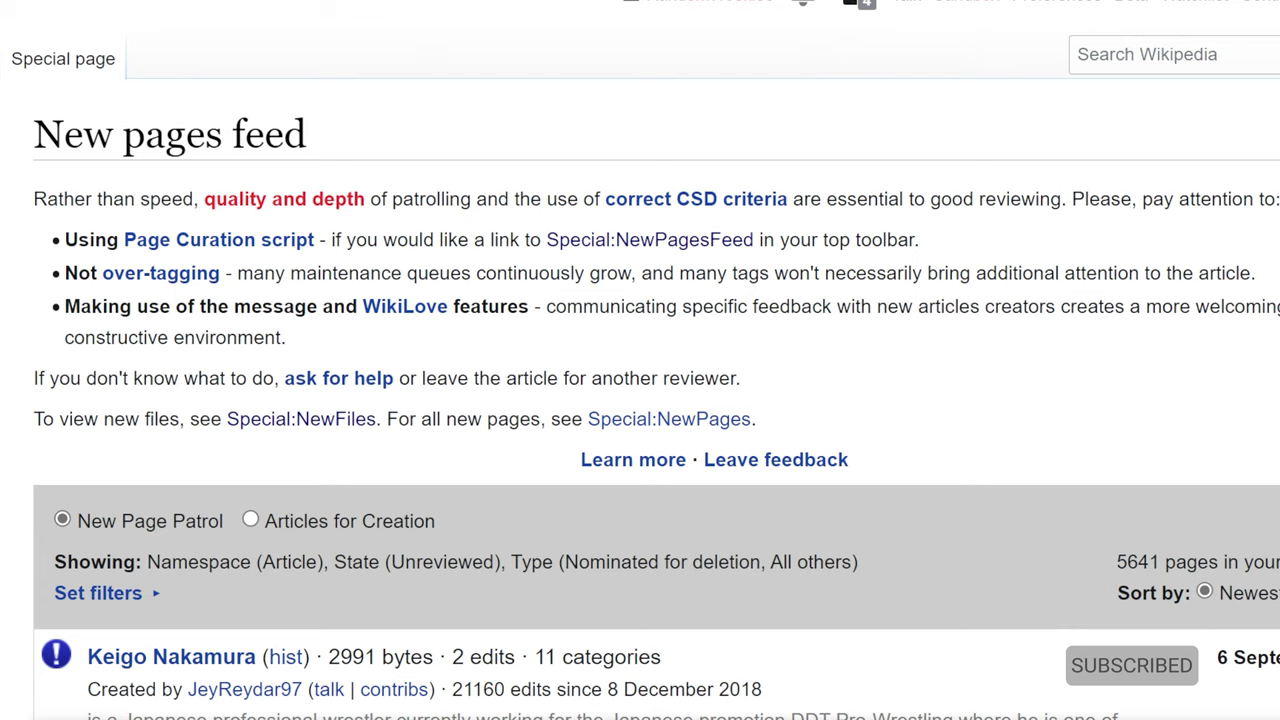
Confirm the Eois dissimilaris feed entry shows Stub with no issues, then return to the article
scroll(640, 400, down, 3)
scroll(640, 400, down, 5)
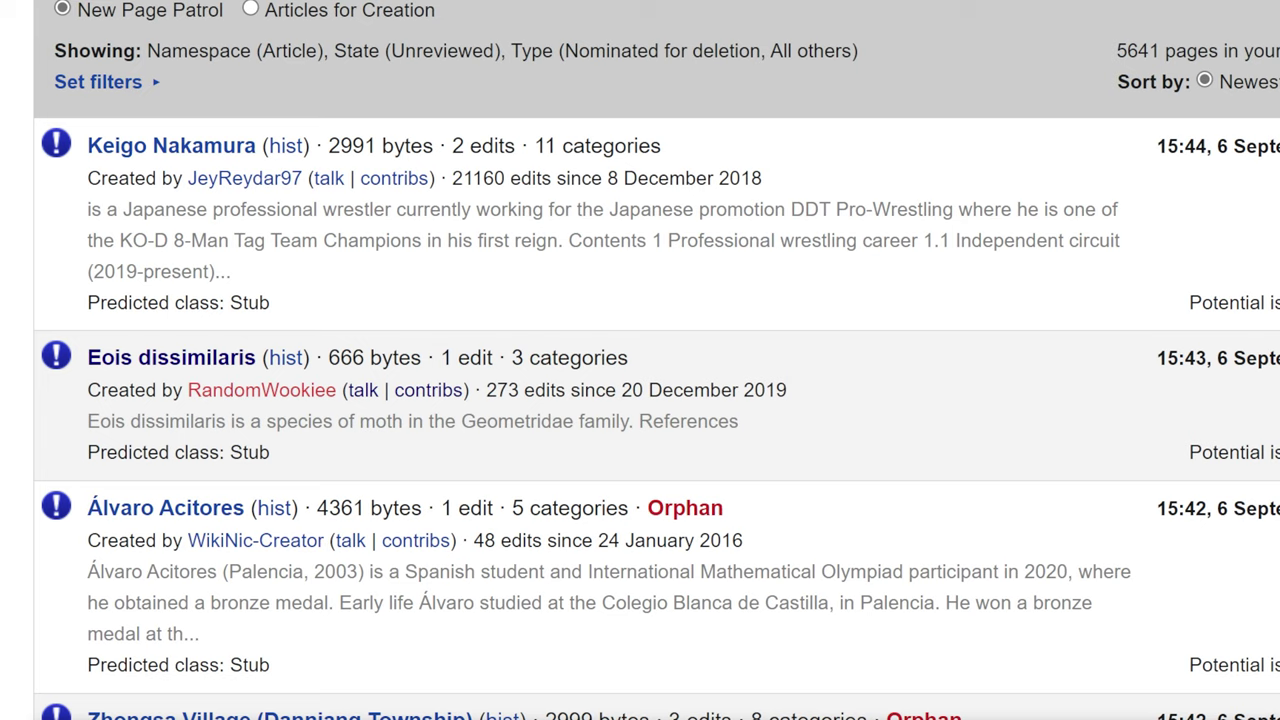
triple_click(1228, 442)
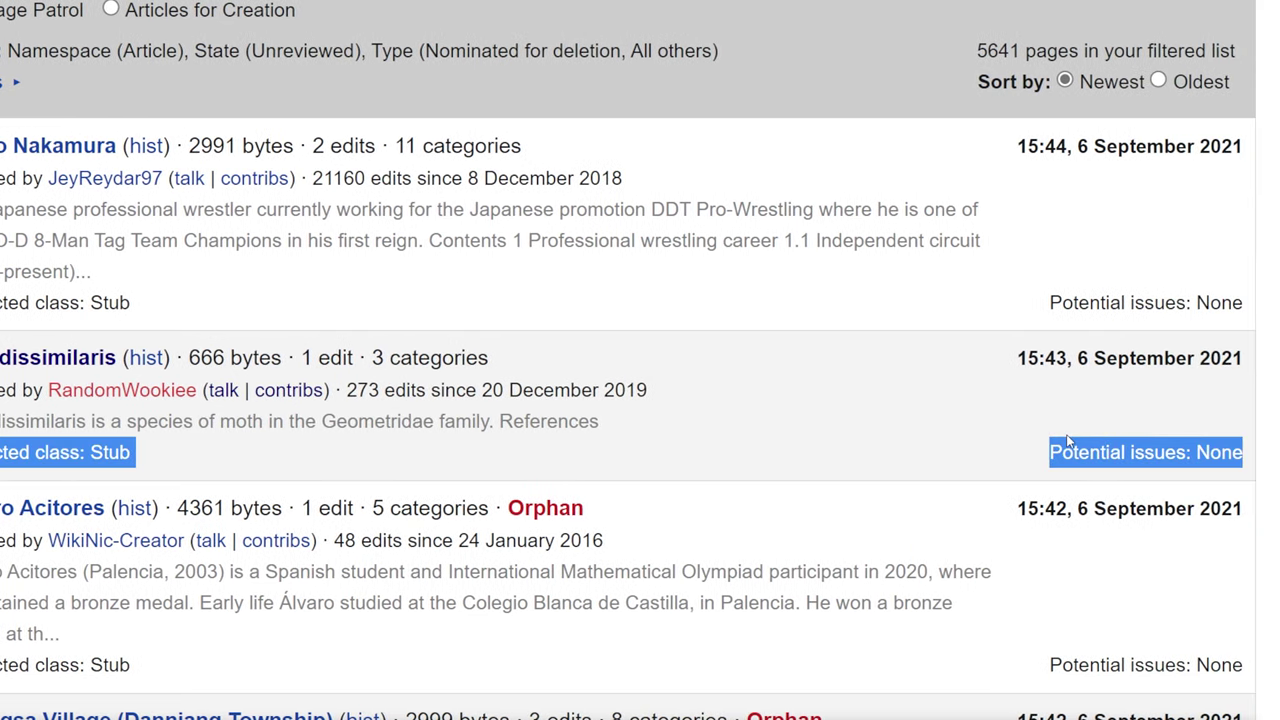
click(1064, 429)
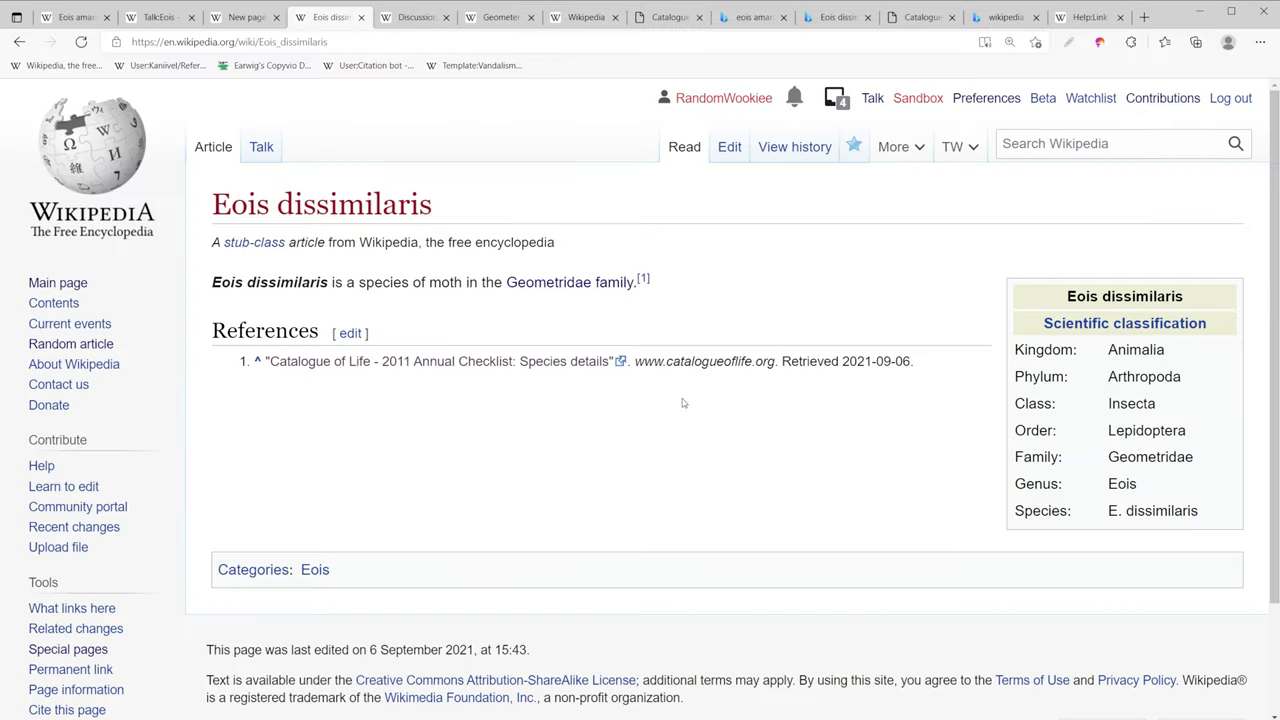